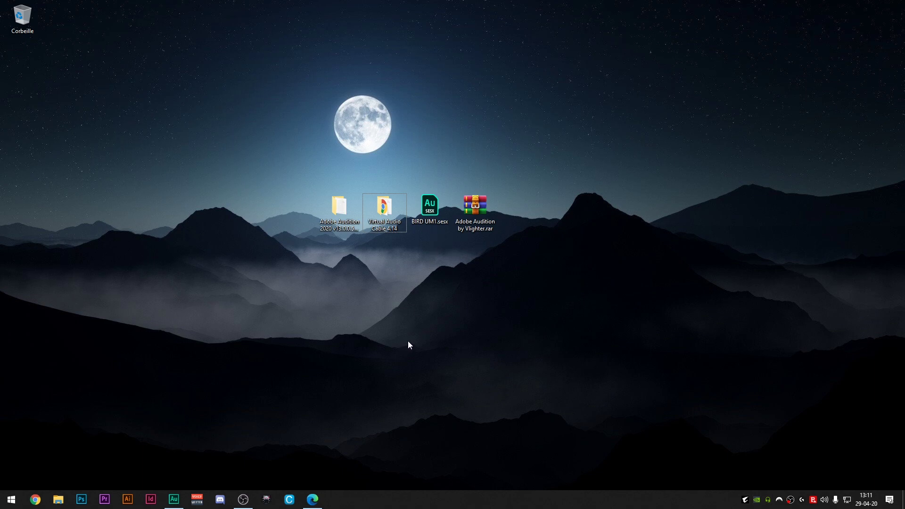
# Download Adobe Audition by Vlighter.rar from its MEGA page and close the browser
pyautogui.click(340, 210)
pyautogui.click(269, 202)
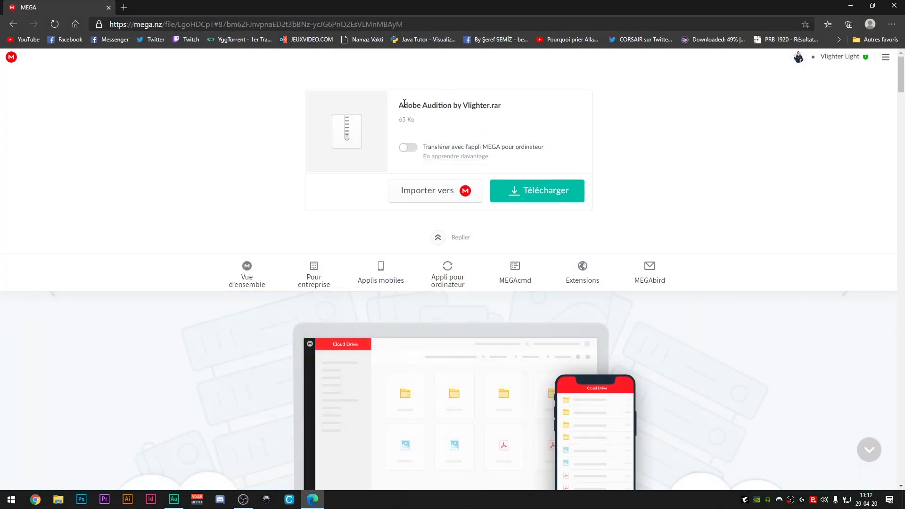
pyautogui.click(529, 188)
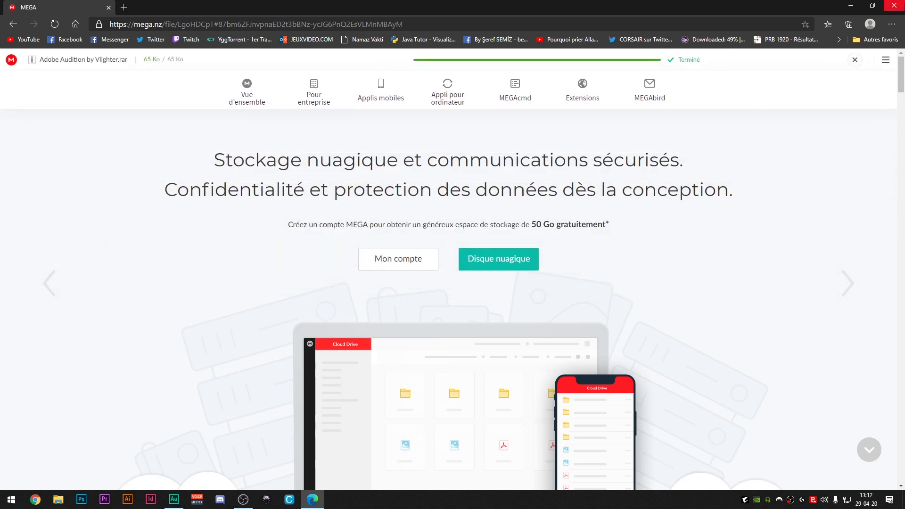
pyautogui.click(894, 6)
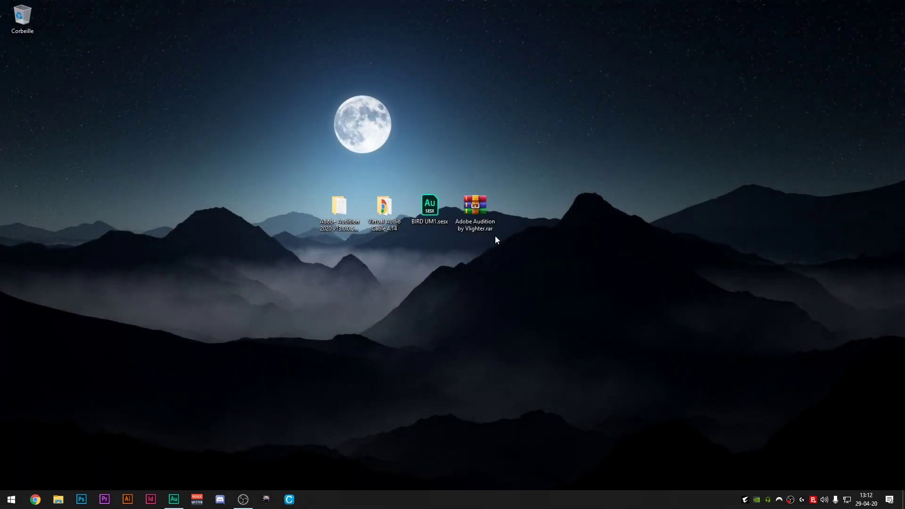
# Open Adobe Audition by Vlighter.rar and examine its two torrent files and the BIRD UM1.sesx session
pyautogui.doubleClick(494, 229)
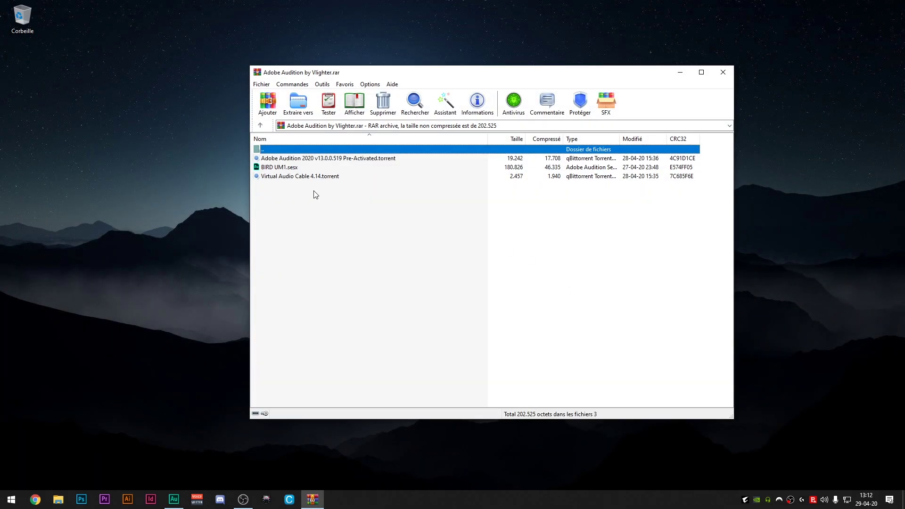
pyautogui.click(291, 159)
pyautogui.click(293, 177)
pyautogui.click(278, 169)
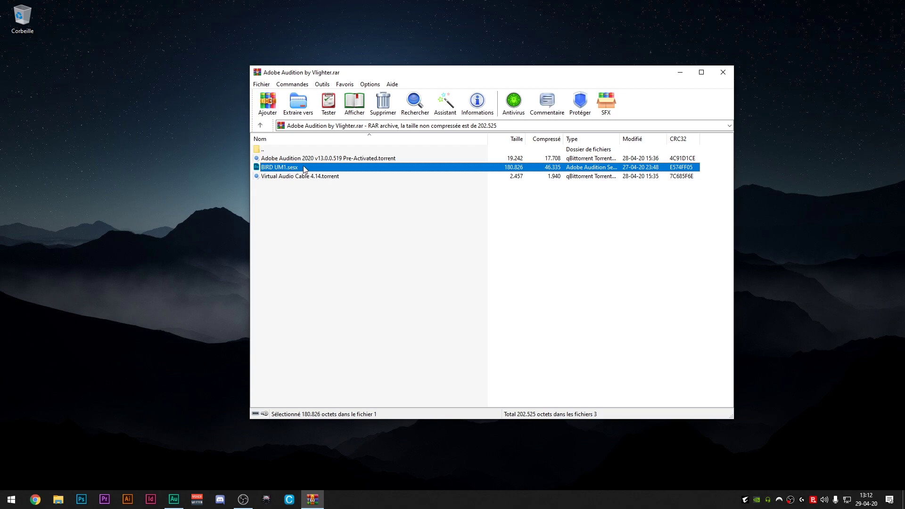
pyautogui.click(325, 269)
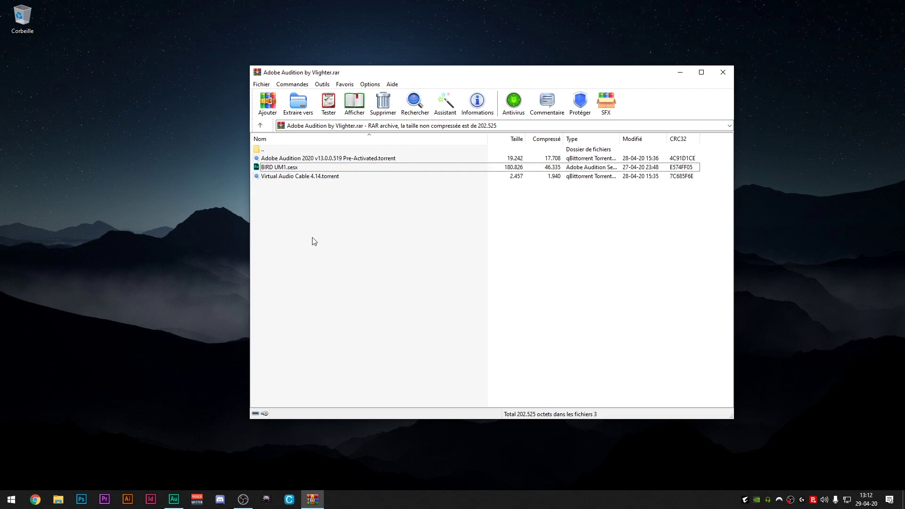
# Open Virtual Audio Cable 4.14.torrent from the archive in qBittorrent, and clear both windows from the desktop
pyautogui.click(265, 178)
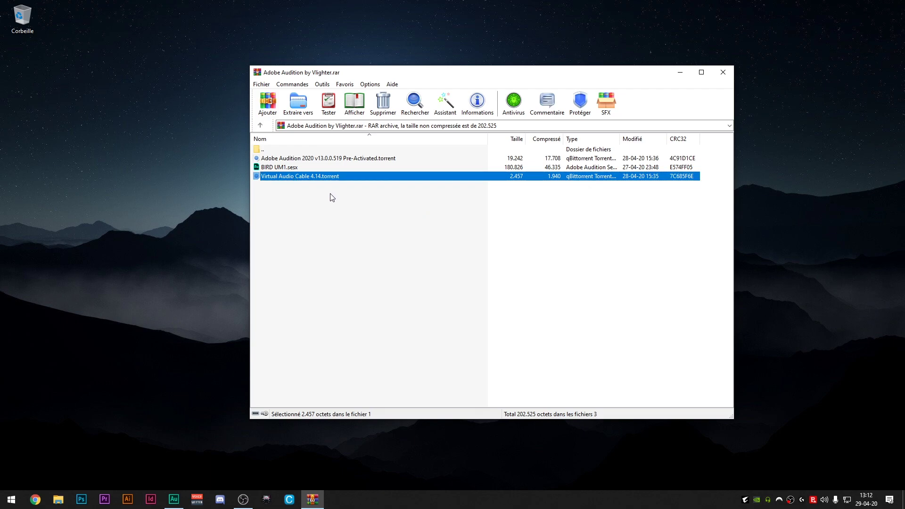
pyautogui.press('Return')
pyautogui.click(487, 270)
pyautogui.click(494, 261)
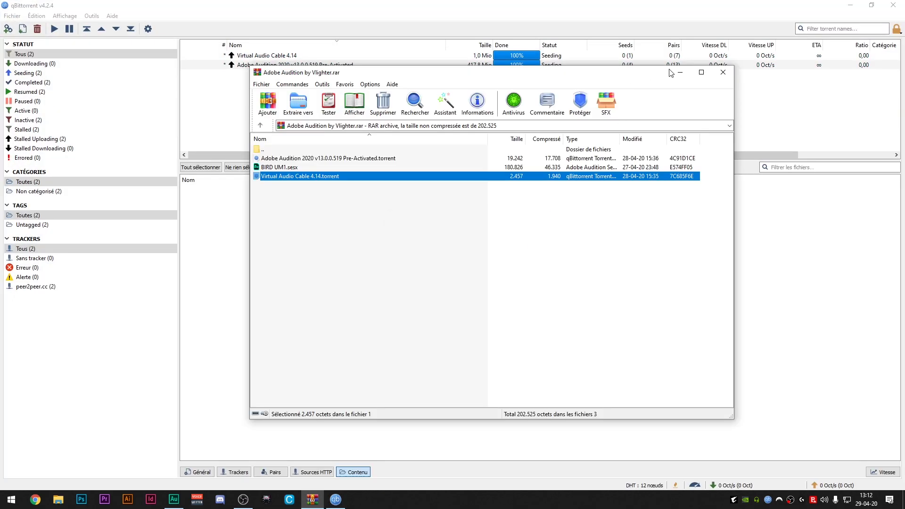
pyautogui.moveTo(571, 76); pyautogui.dragTo(638, 149)
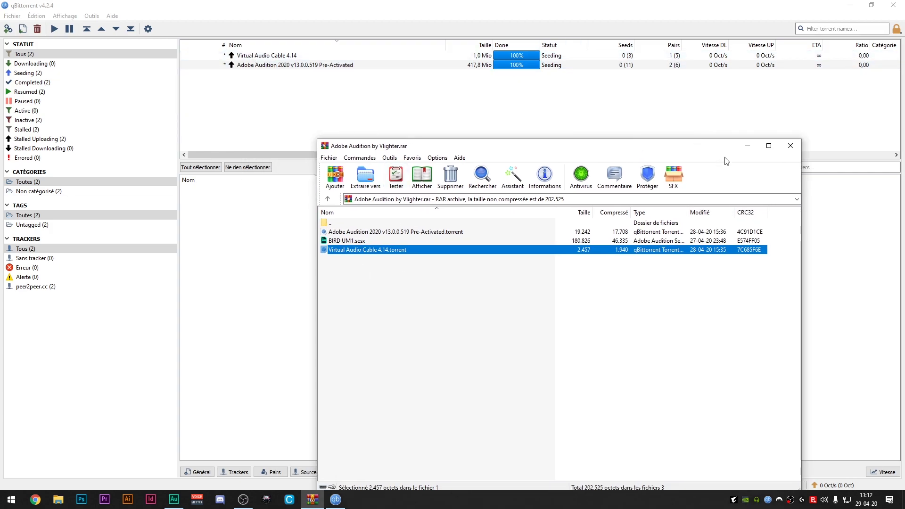
pyautogui.click(898, 5)
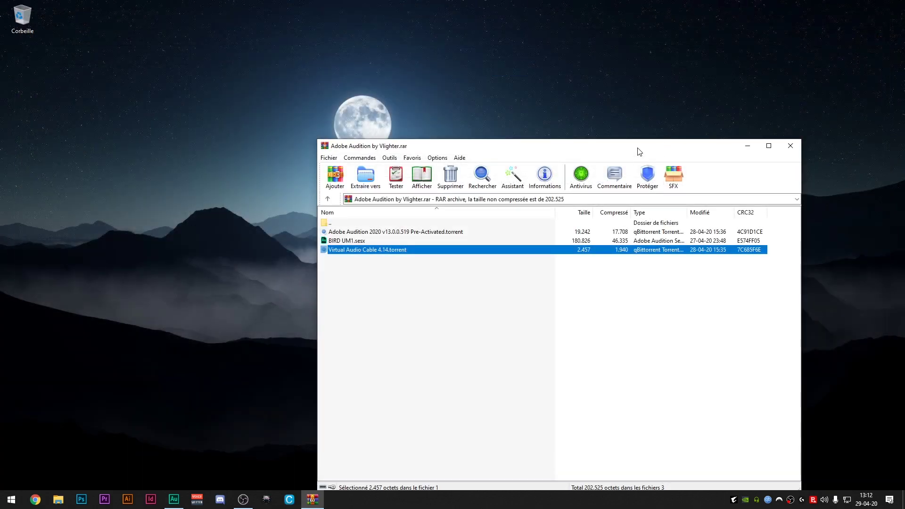
pyautogui.moveTo(638, 152); pyautogui.dragTo(541, 66)
pyautogui.click(658, 65)
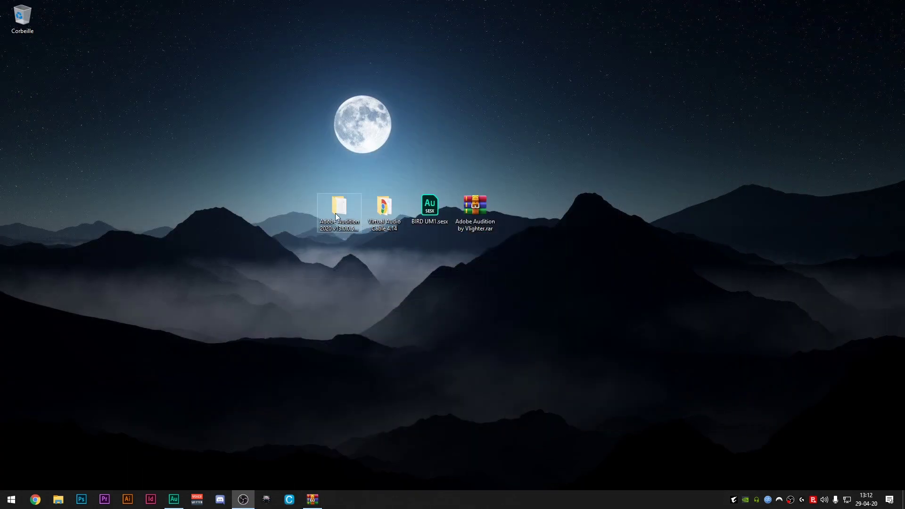
# Open the Virtual Audio Cable 4.14 folder and select setup64.exe
pyautogui.doubleClick(383, 205)
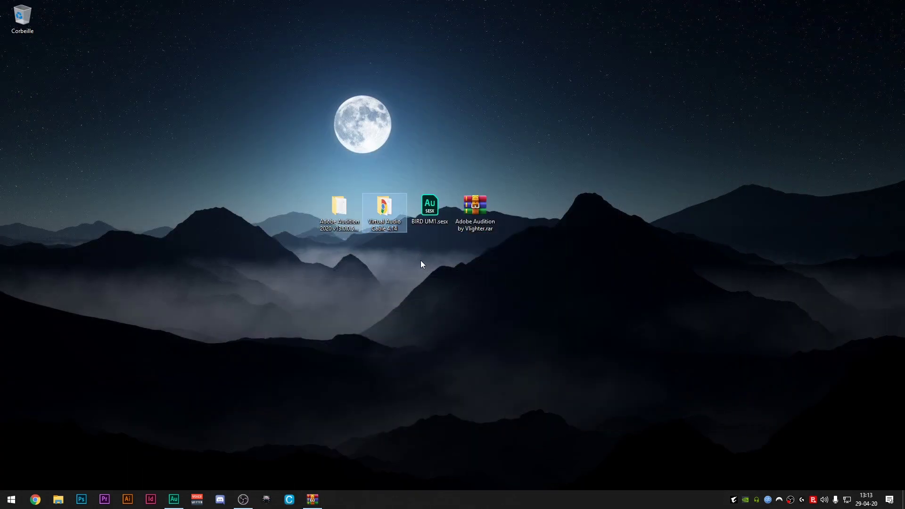
pyautogui.moveTo(366, 99); pyautogui.dragTo(359, 112)
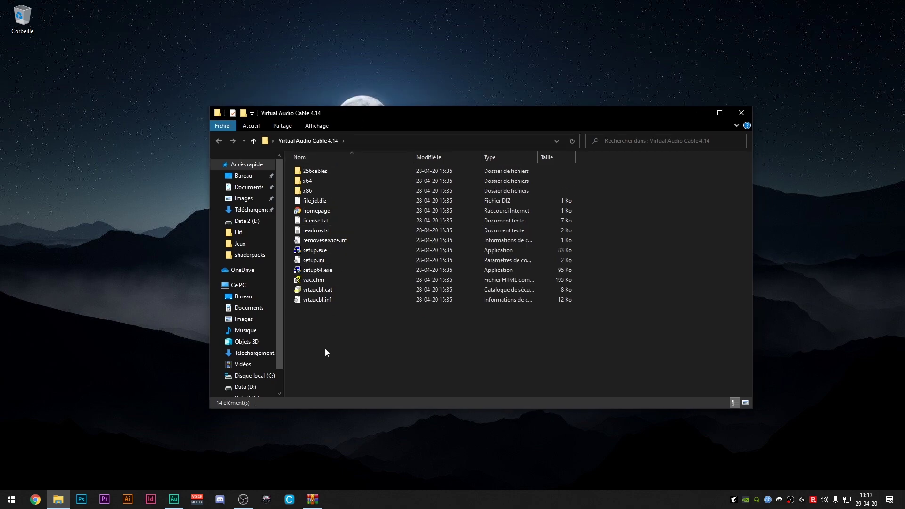
pyautogui.click(315, 252)
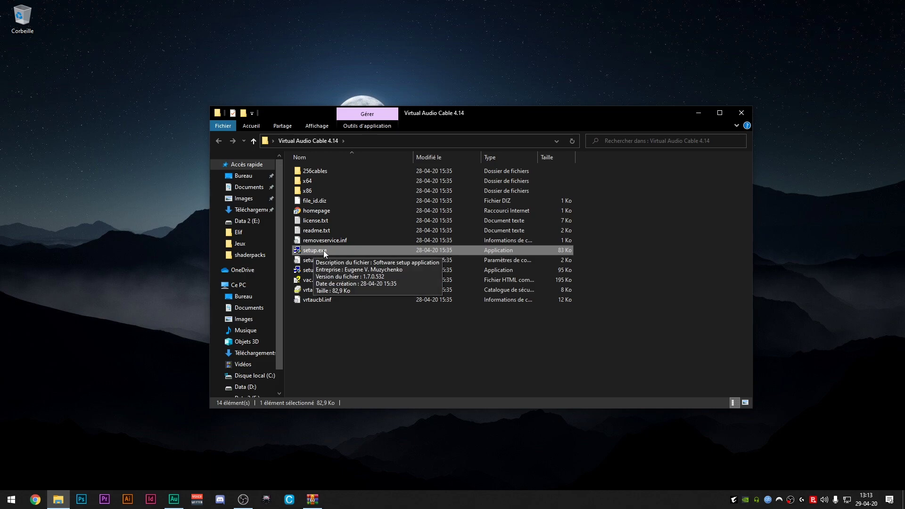
pyautogui.click(319, 270)
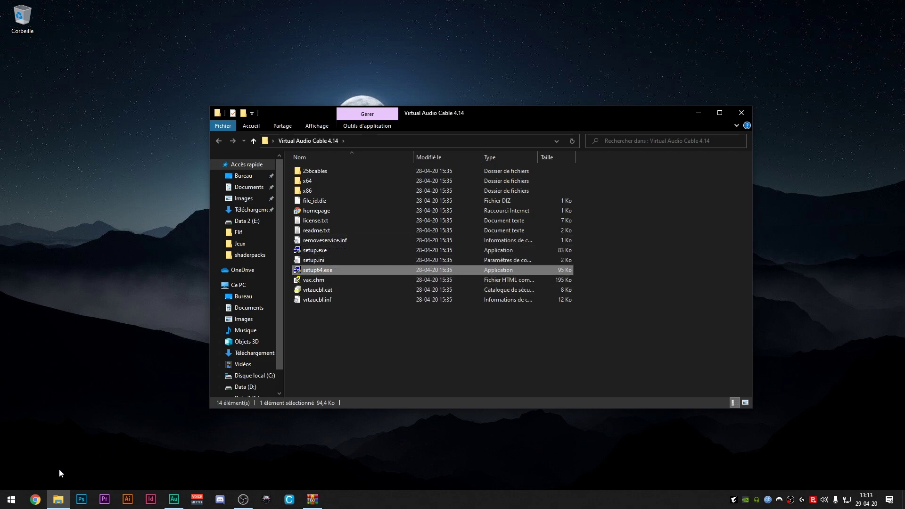
# Check the system type in the Windows system information and close the settings window
pyautogui.rightClick(11, 500)
pyautogui.click(67, 283)
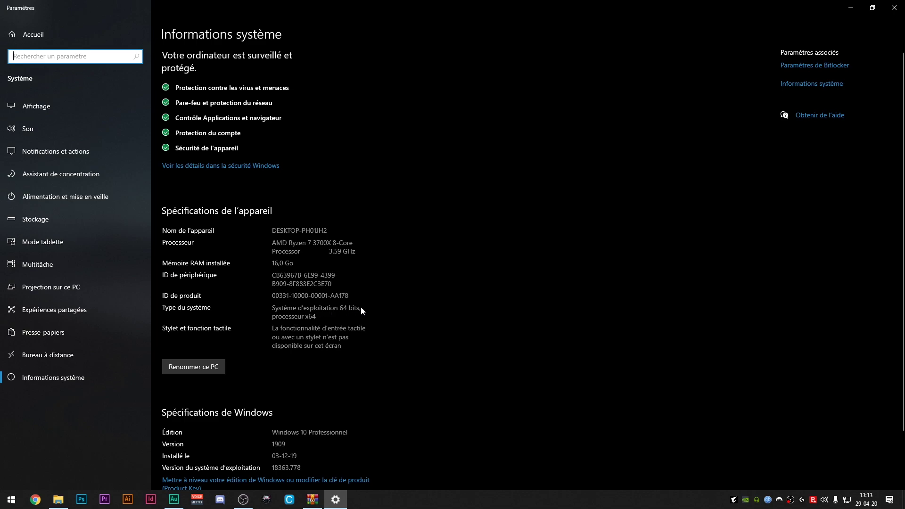
pyautogui.click(894, 7)
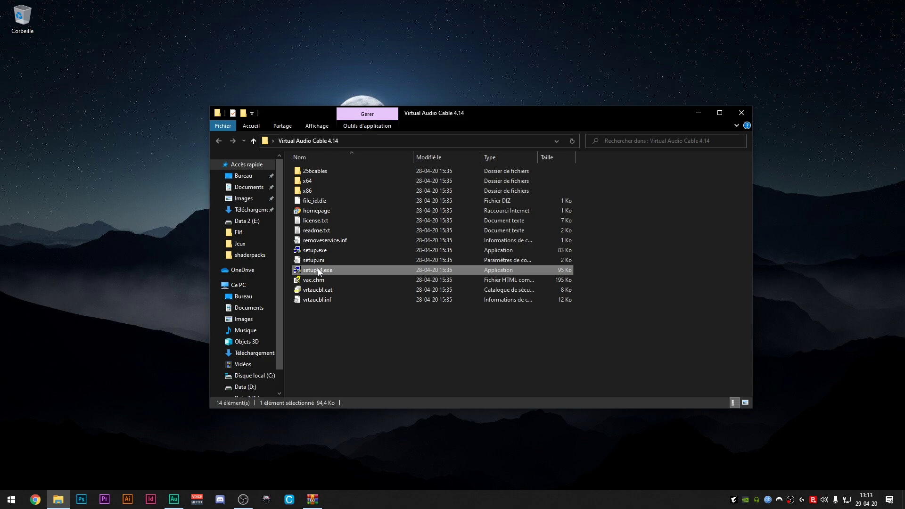
# Try to install Virtual Audio Cable 4.14 with setup64.exe, and close its folder
pyautogui.doubleClick(330, 271)
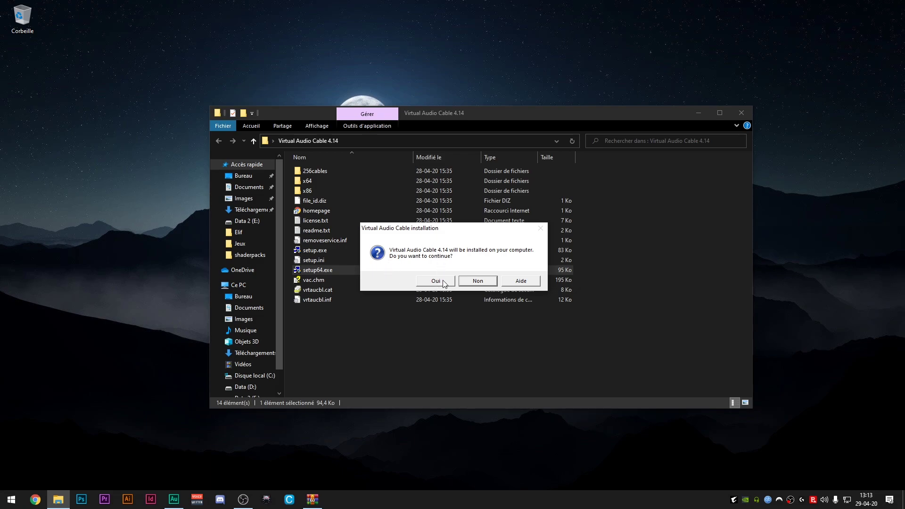
pyautogui.click(444, 279)
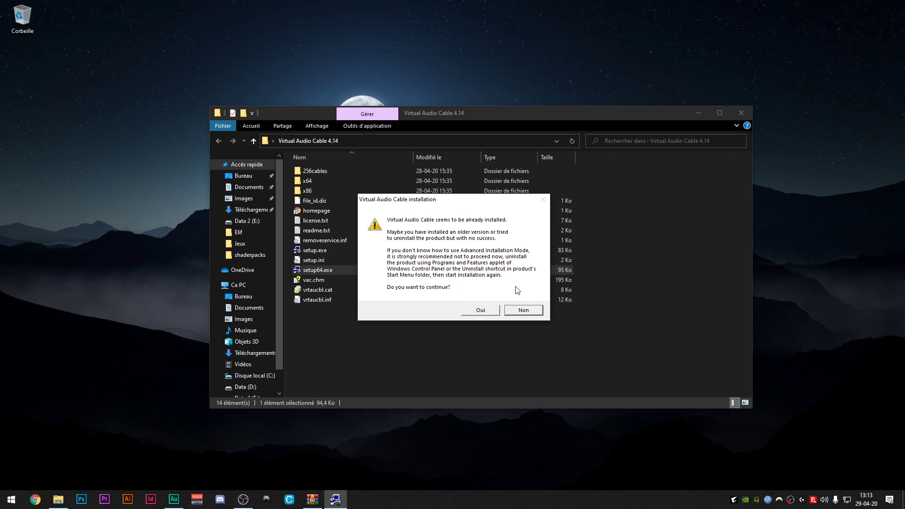
pyautogui.click(531, 312)
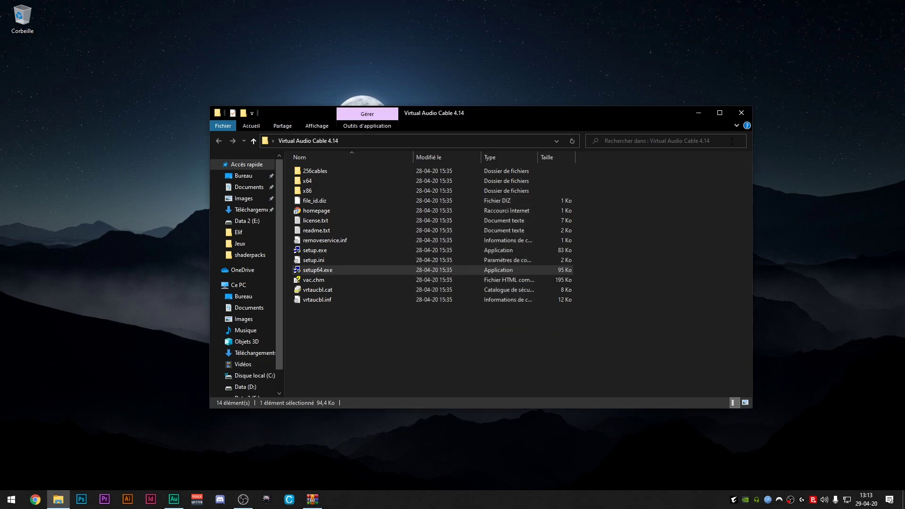
pyautogui.click(741, 114)
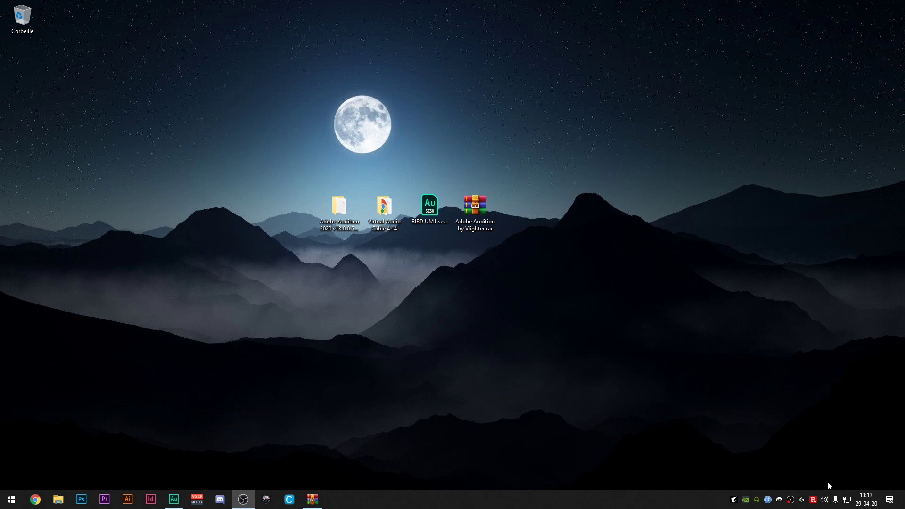
# Open the classic Sound control panel from the Windows sound settings and close the settings window
pyautogui.rightClick(825, 499)
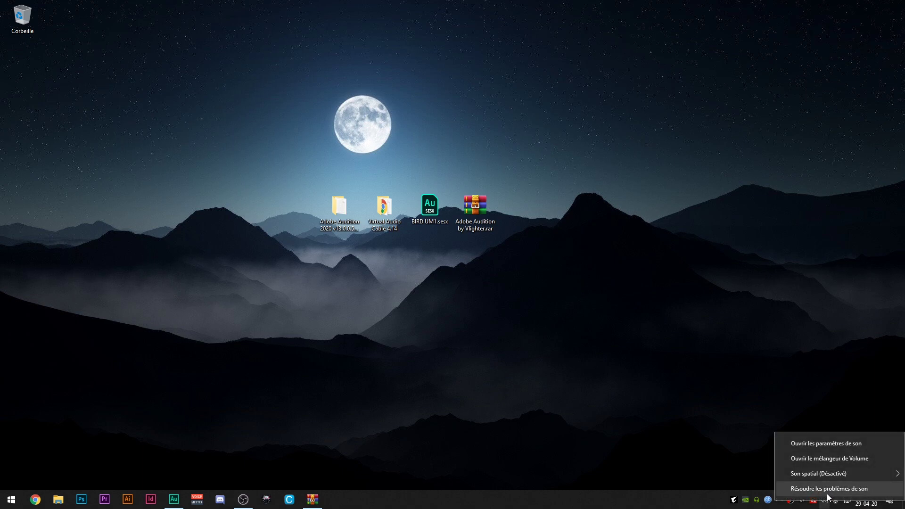
pyautogui.click(828, 445)
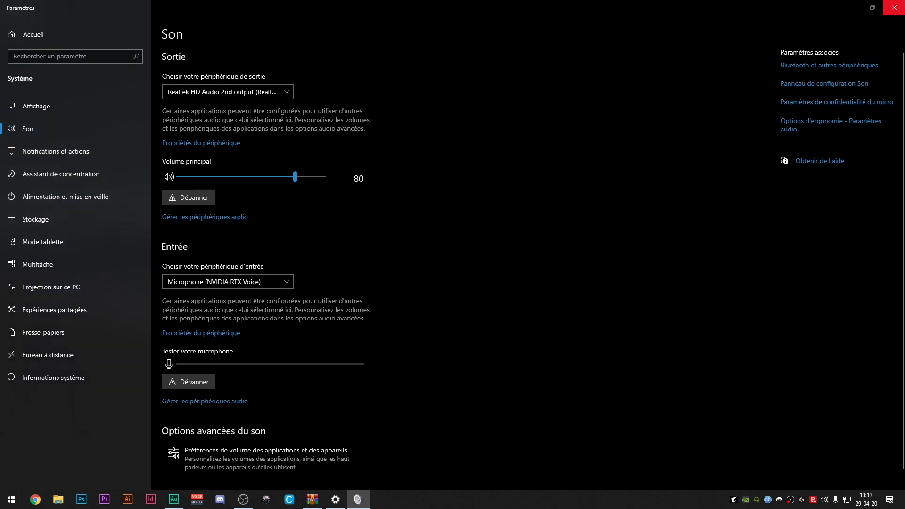
pyautogui.click(894, 8)
pyautogui.moveTo(196, 70); pyautogui.dragTo(457, 85)
# Review the playback devices, checking the Realtek HD Audio 2nd output and Line 1 of Virtual Audio Cable
pyautogui.scroll(-5, 448, 177)
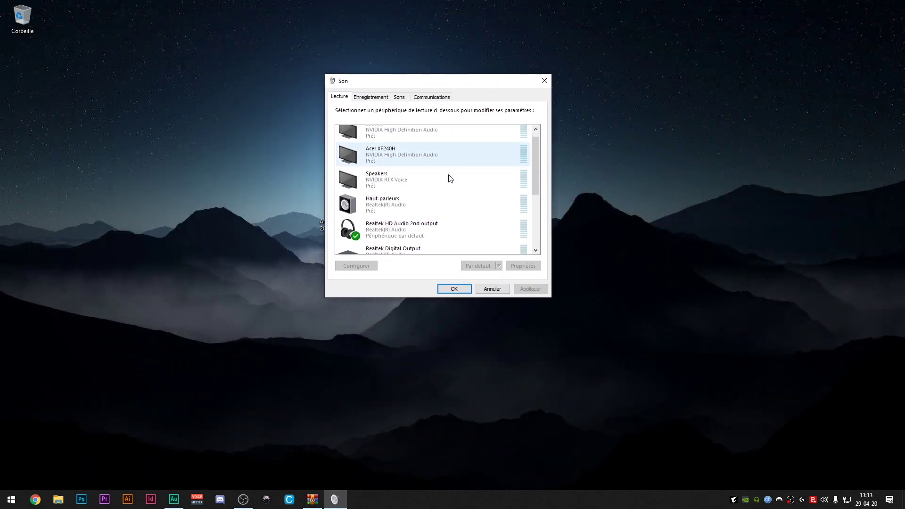
pyautogui.scroll(-1, 489, 178)
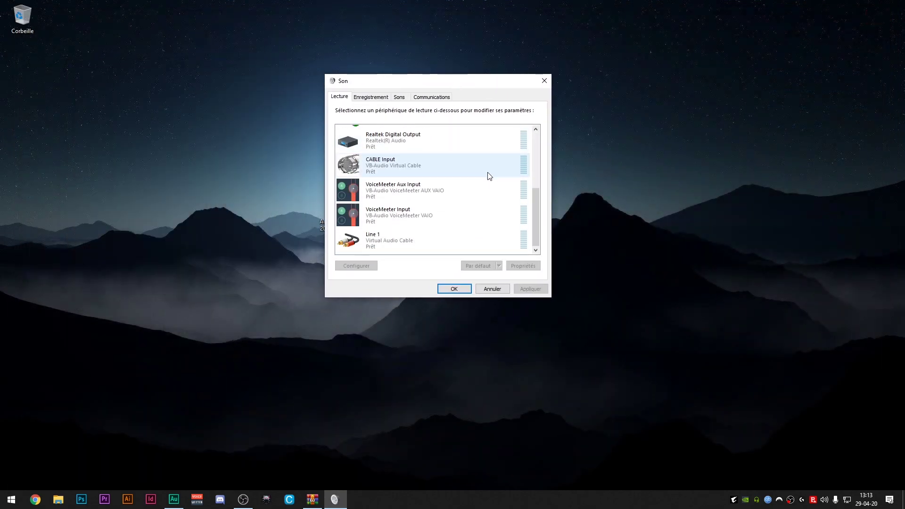
pyautogui.click(370, 238)
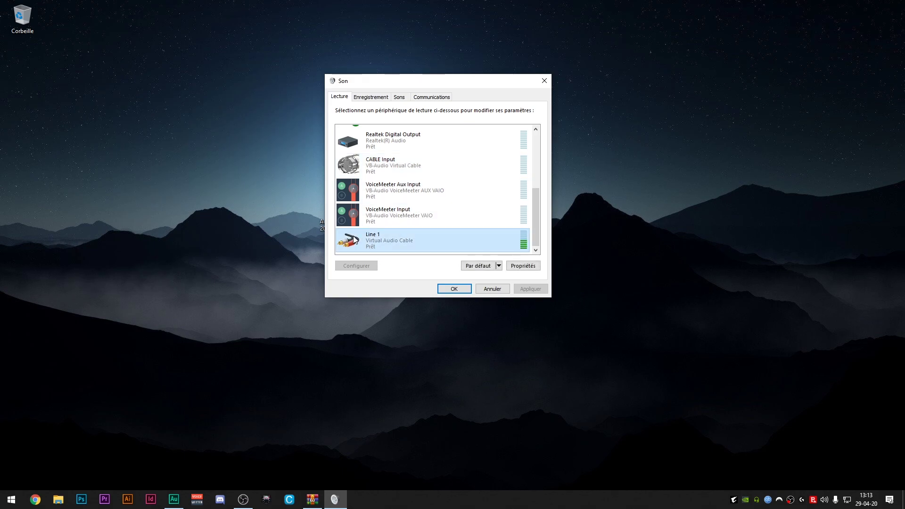
pyautogui.scroll(2, 423, 226)
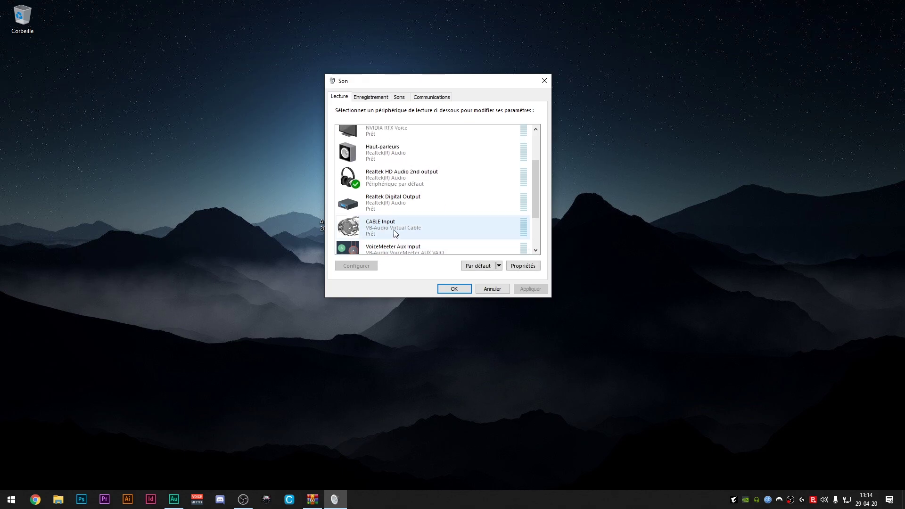
pyautogui.scroll(2, 422, 224)
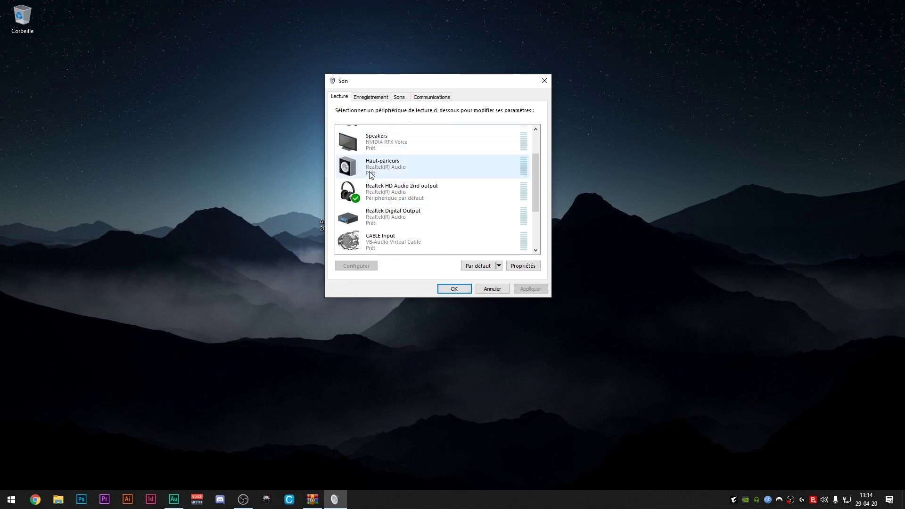
pyautogui.click(417, 203)
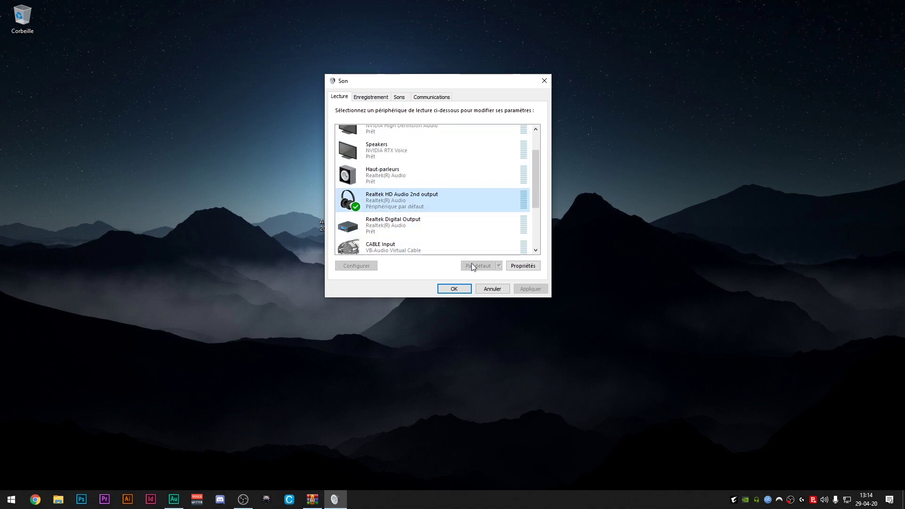
pyautogui.scroll(-4, 467, 201)
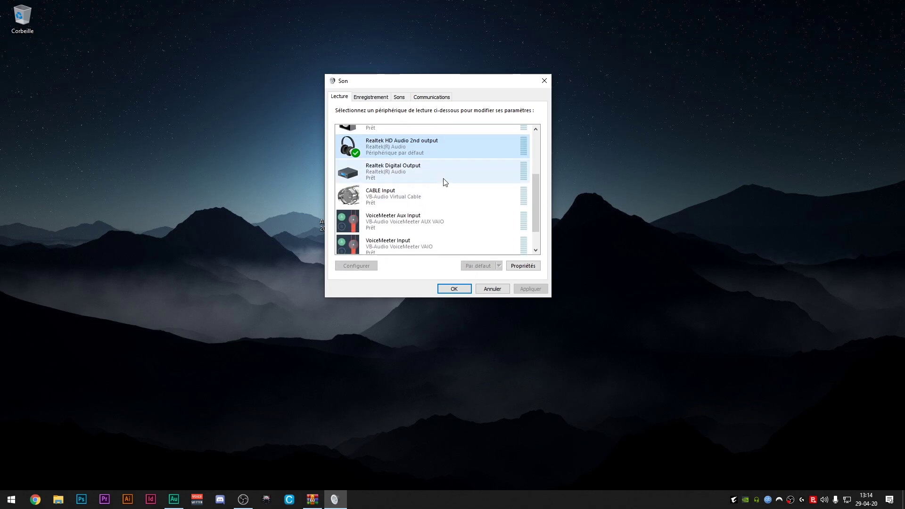
pyautogui.click(398, 241)
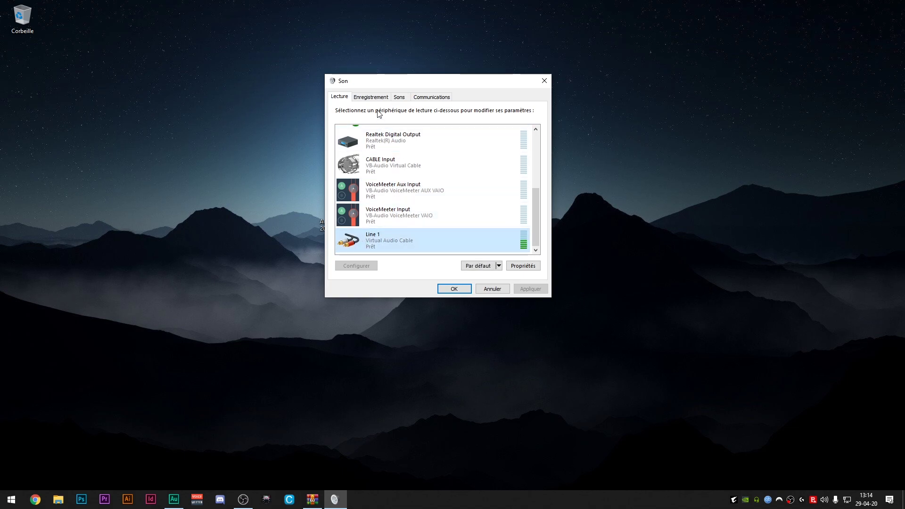
# Review the recording devices, checking Line 1 of Virtual Audio Cable and the BIRD UM1 microphone
pyautogui.click(370, 97)
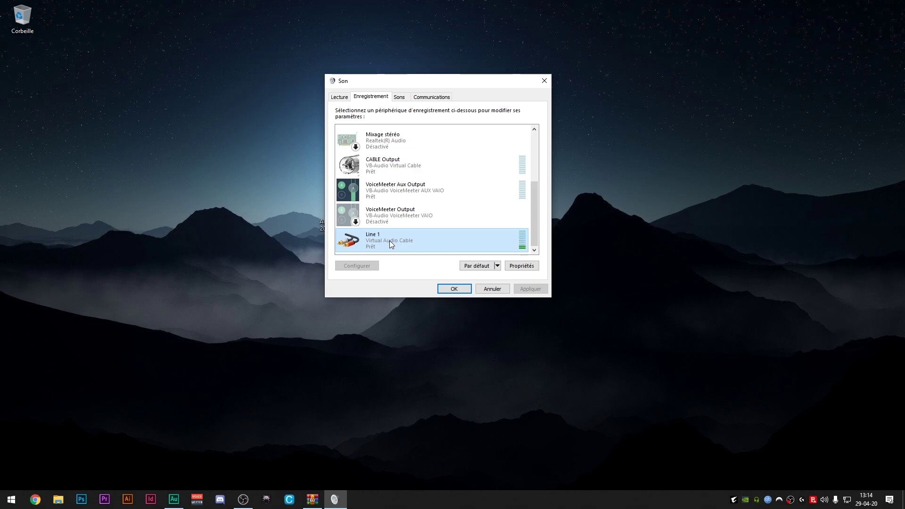
pyautogui.scroll(3, 389, 240)
pyautogui.scroll(2, 392, 243)
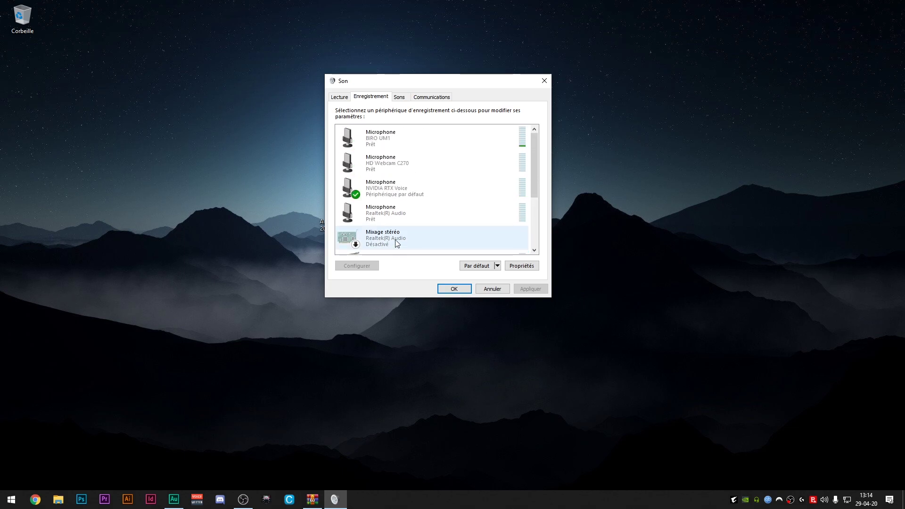
pyautogui.click(382, 138)
pyautogui.scroll(-1, 426, 223)
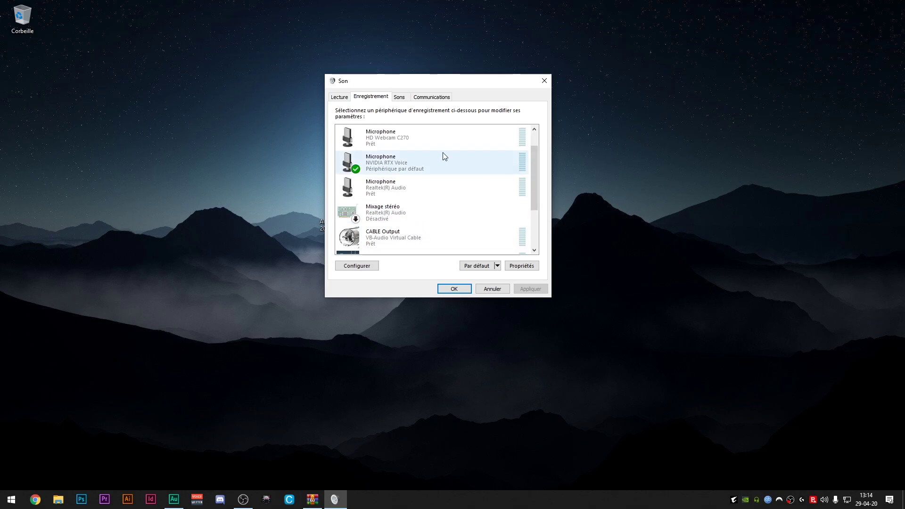
pyautogui.scroll(1, 488, 166)
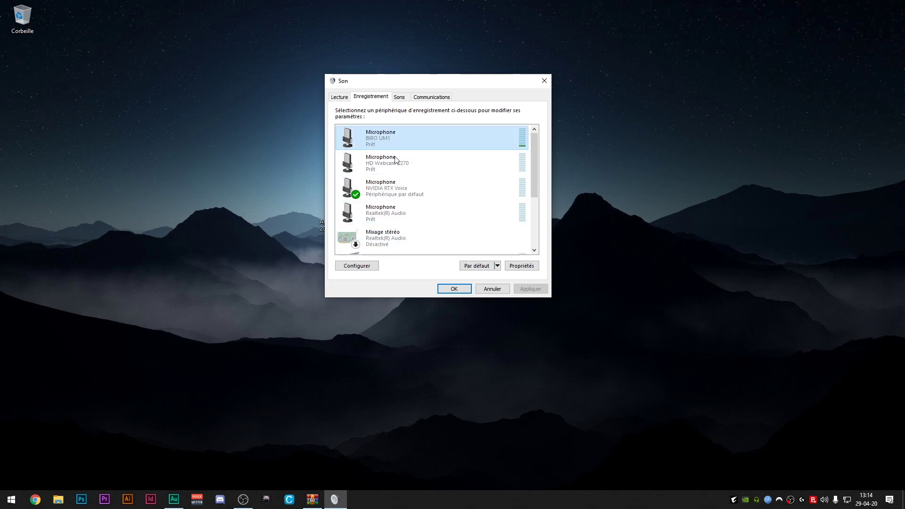
# Set the BIRD UM1 microphone's default format to 1 channel, 16 bits, 48000 Hz (DVD quality) and apply it
pyautogui.click(522, 266)
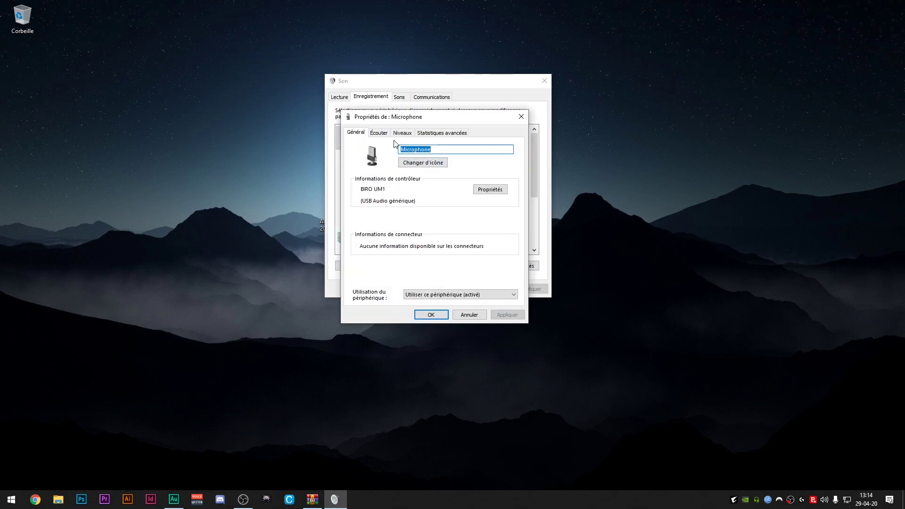
pyautogui.click(377, 134)
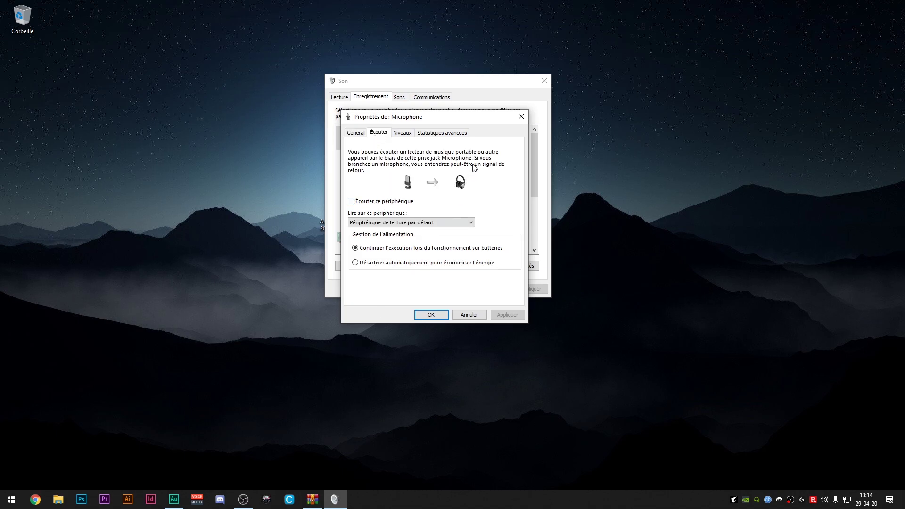
pyautogui.click(398, 136)
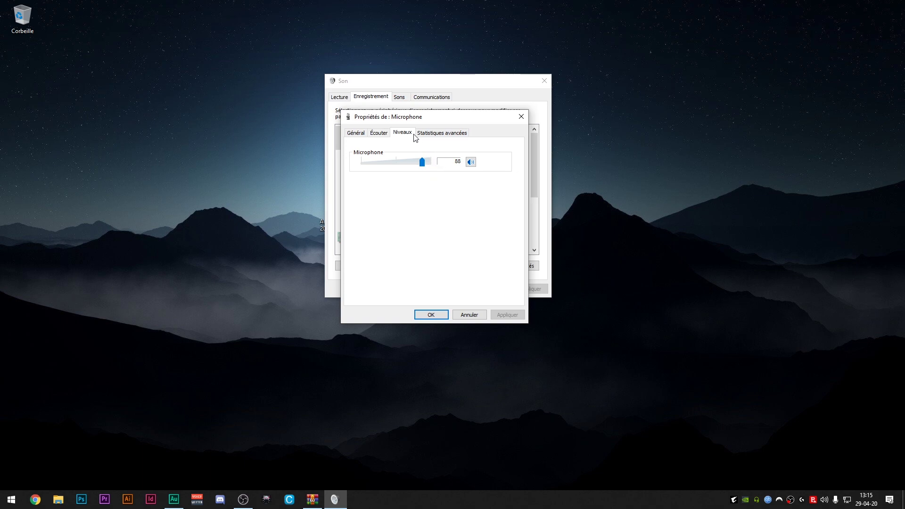
pyautogui.click(431, 133)
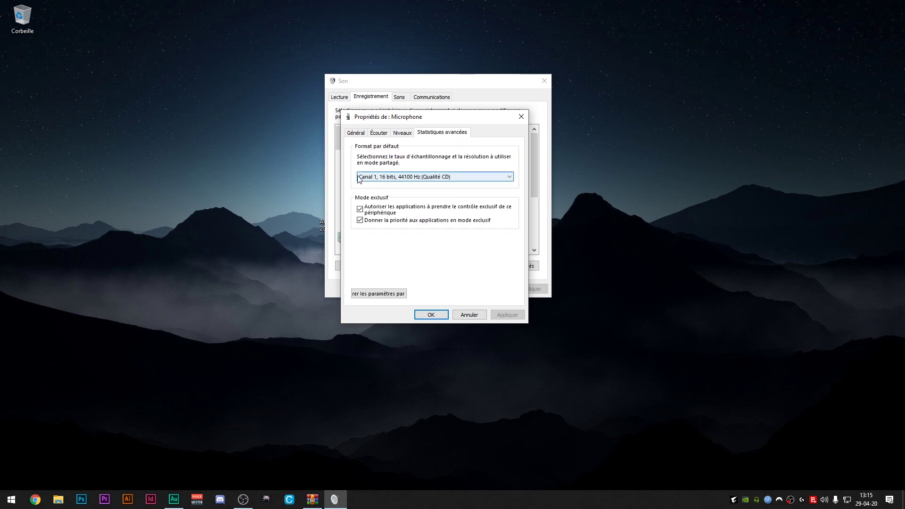
pyautogui.click(453, 179)
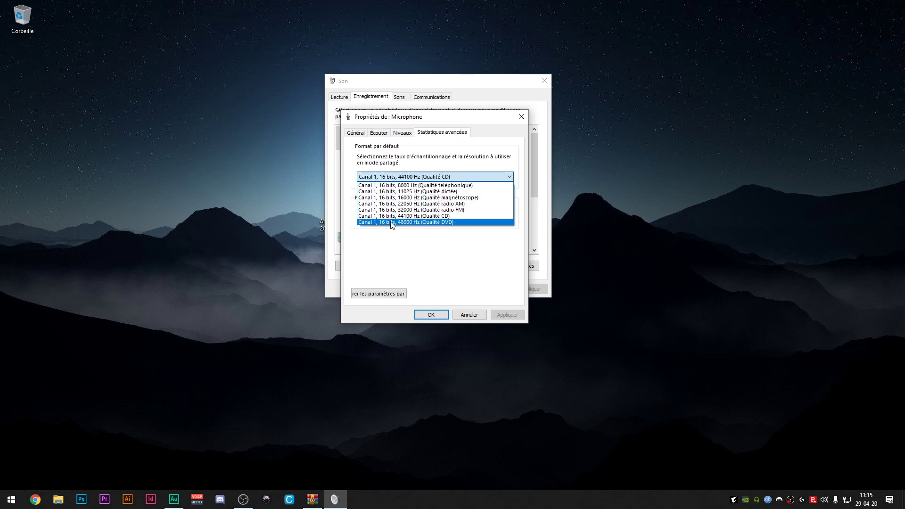
pyautogui.click(447, 222)
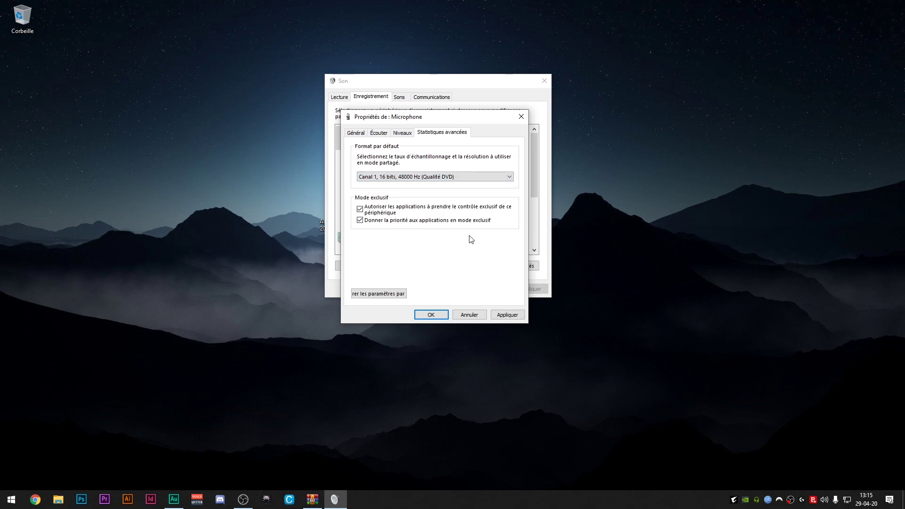
pyautogui.click(506, 314)
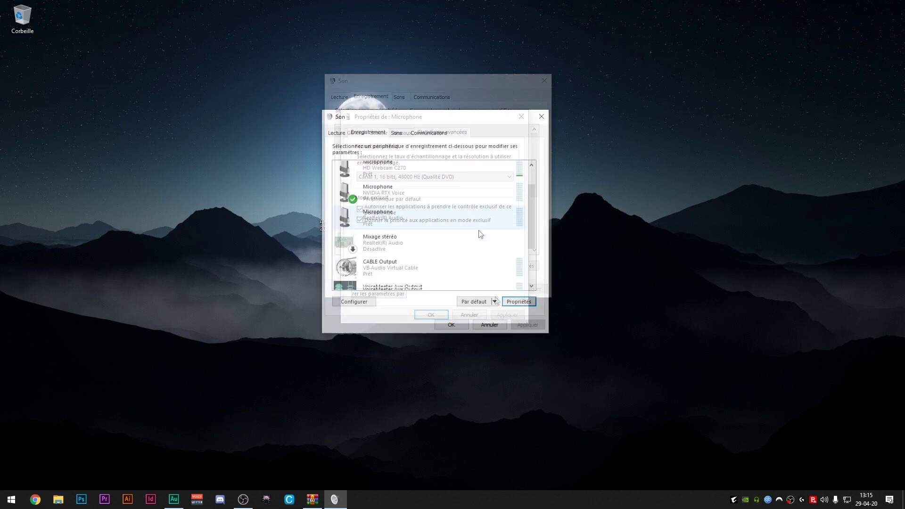
# Set the Line 1 recording device's default format to 1 channel, 16 bits, 48000 Hz, and close the Sound window
pyautogui.scroll(-3, 480, 232)
pyautogui.click(385, 278)
pyautogui.click(518, 302)
pyautogui.click(440, 169)
pyautogui.click(393, 216)
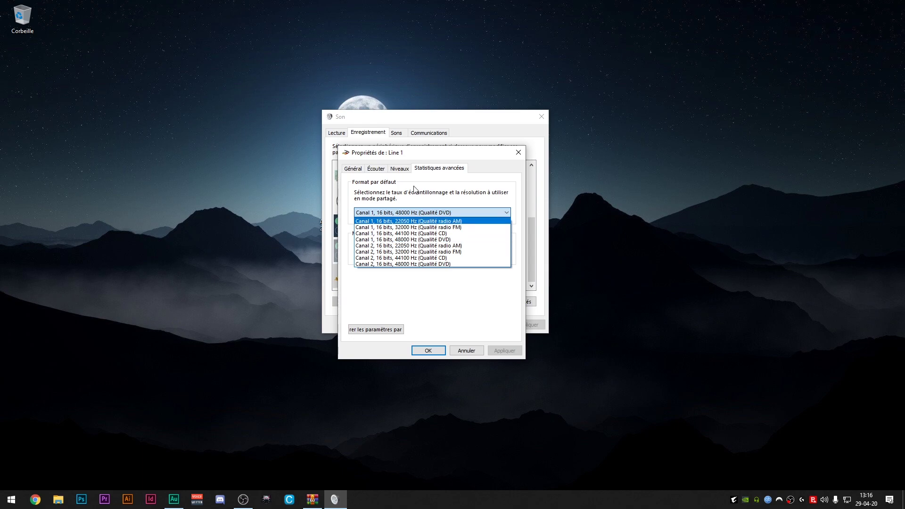
pyautogui.click(415, 240)
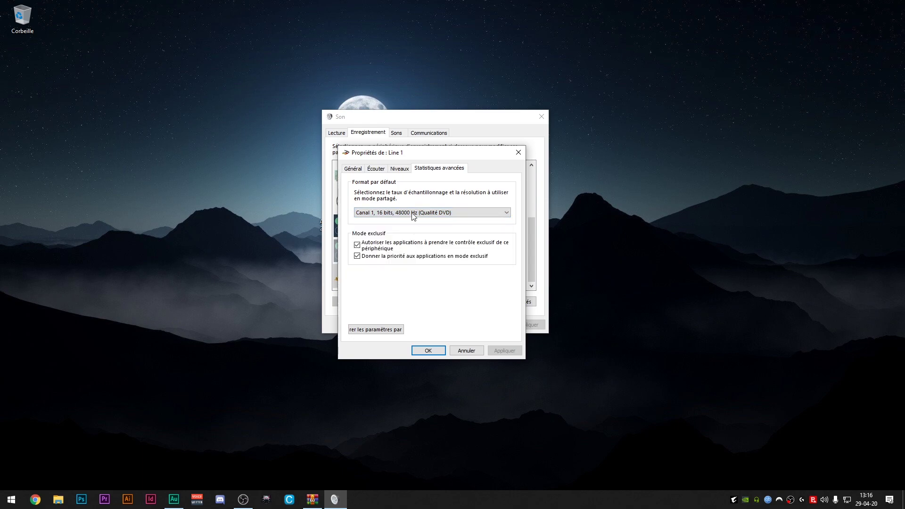
pyautogui.click(401, 170)
pyautogui.click(427, 352)
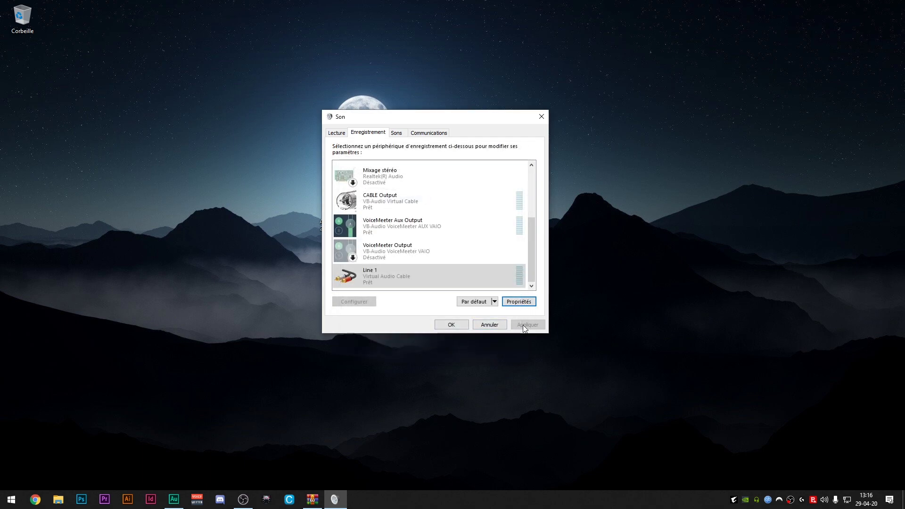
pyautogui.click(386, 278)
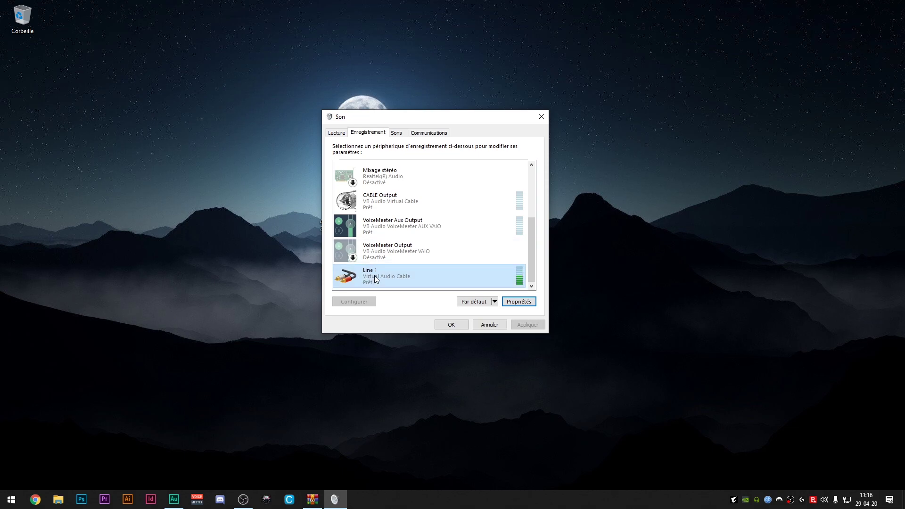
pyautogui.click(454, 325)
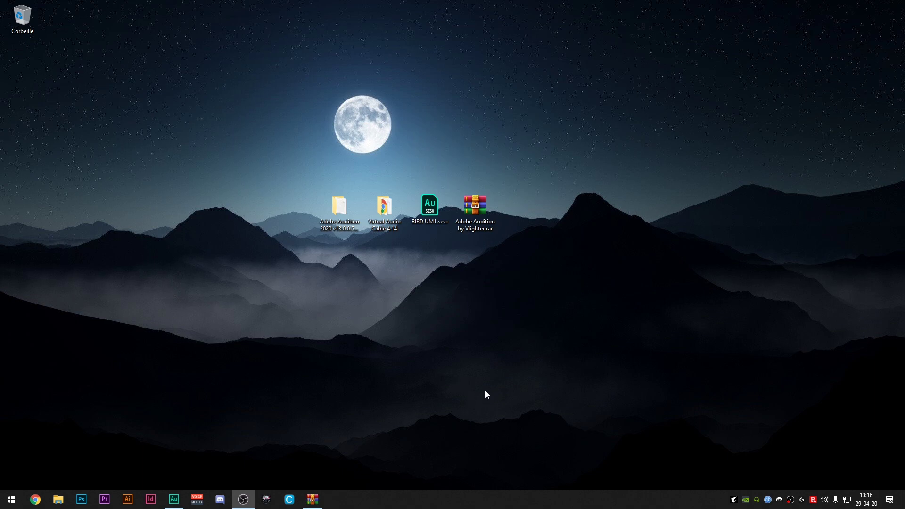
# Locate Set-up.exe in the setup folder of the Adobe Audition 2020 package, and close the folder
pyautogui.doubleClick(328, 198)
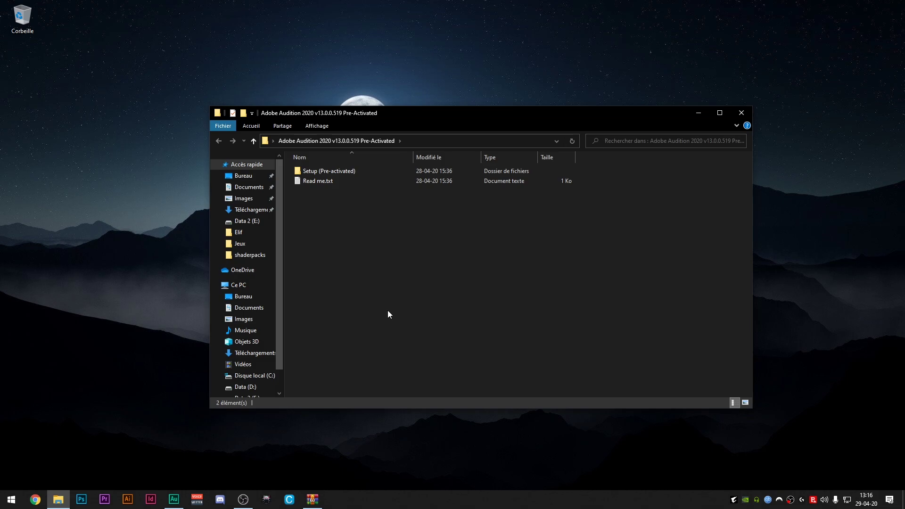
pyautogui.doubleClick(312, 171)
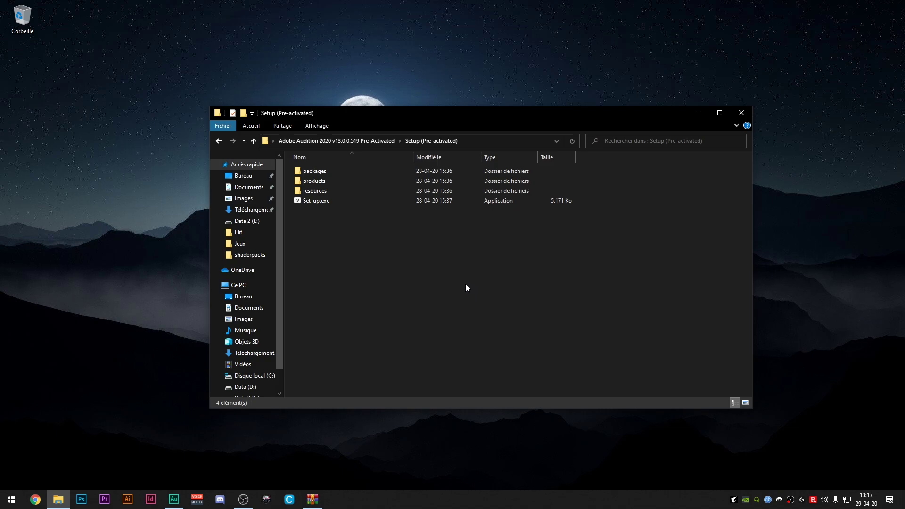
pyautogui.click(311, 202)
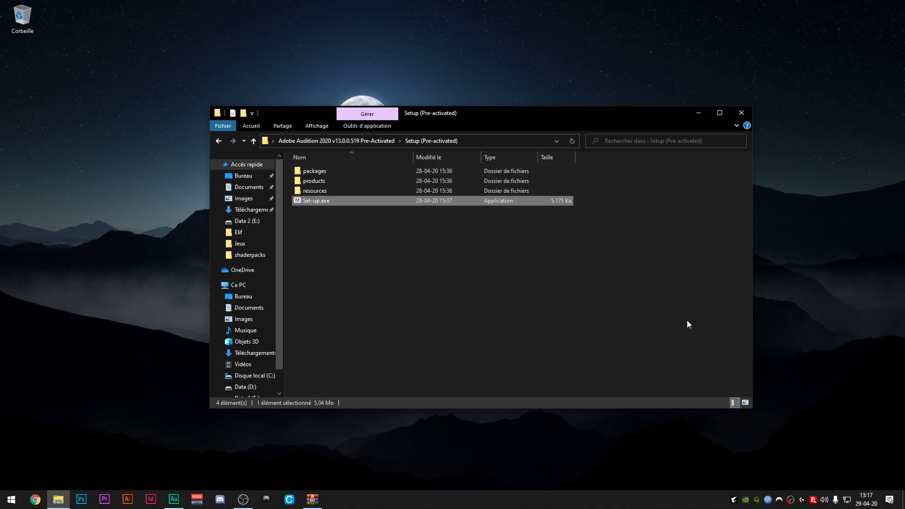
pyautogui.click(739, 113)
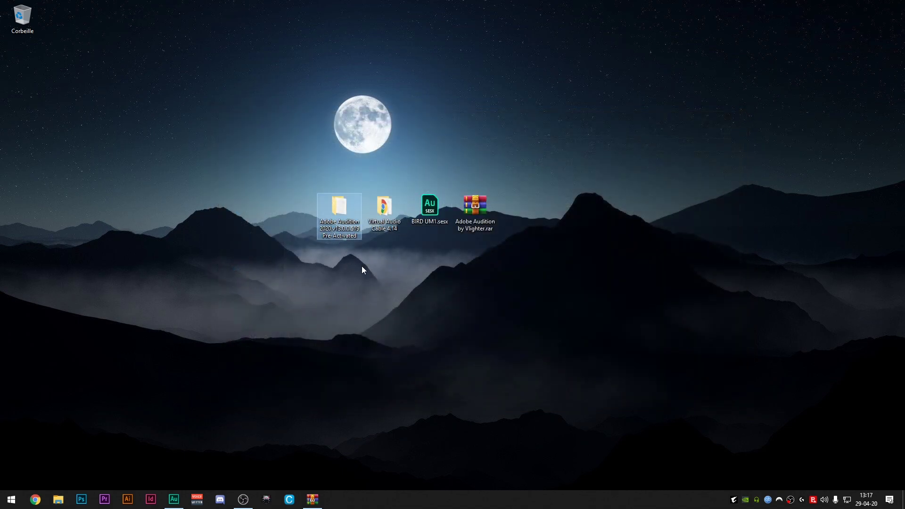
pyautogui.moveTo(289, 152); pyautogui.dragTo(397, 295)
pyautogui.click(306, 242)
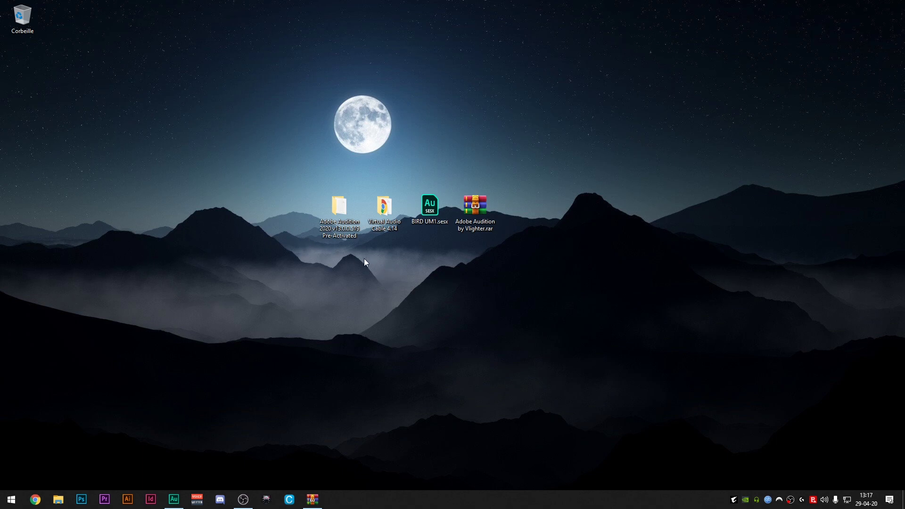
# Switch to Adobe Audition and widen the file and effects rack panels beside the multitrack editor
pyautogui.click(173, 501)
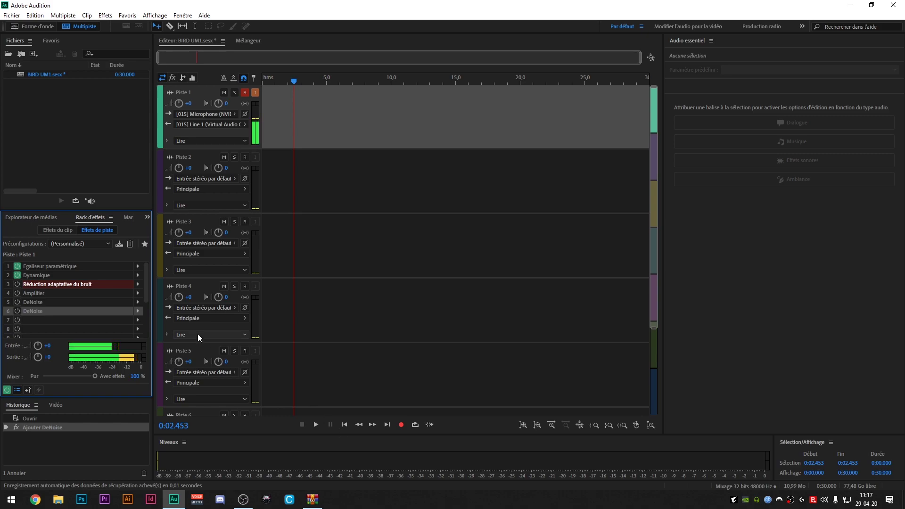
pyautogui.moveTo(152, 114); pyautogui.dragTo(190, 115)
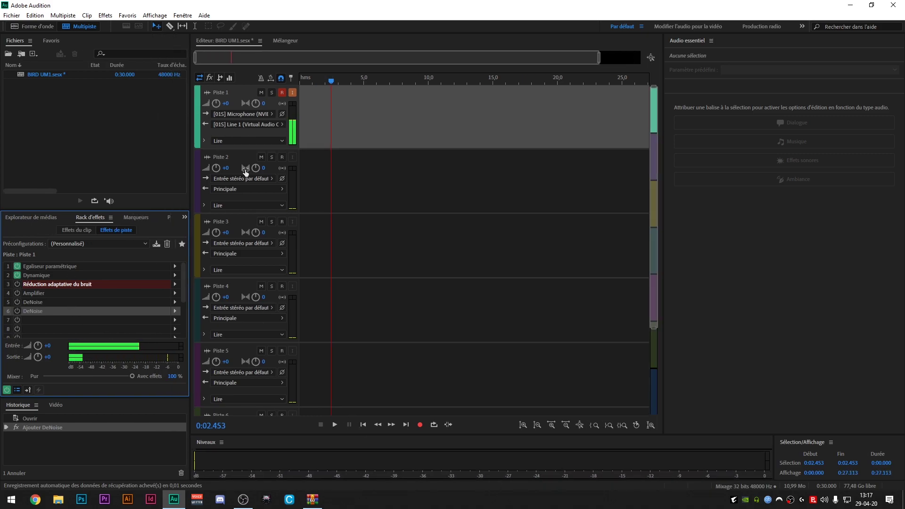
# Try to create a new multitrack session with a 48000 Hz sample rate
pyautogui.click(13, 16)
pyautogui.moveTo(86, 28)
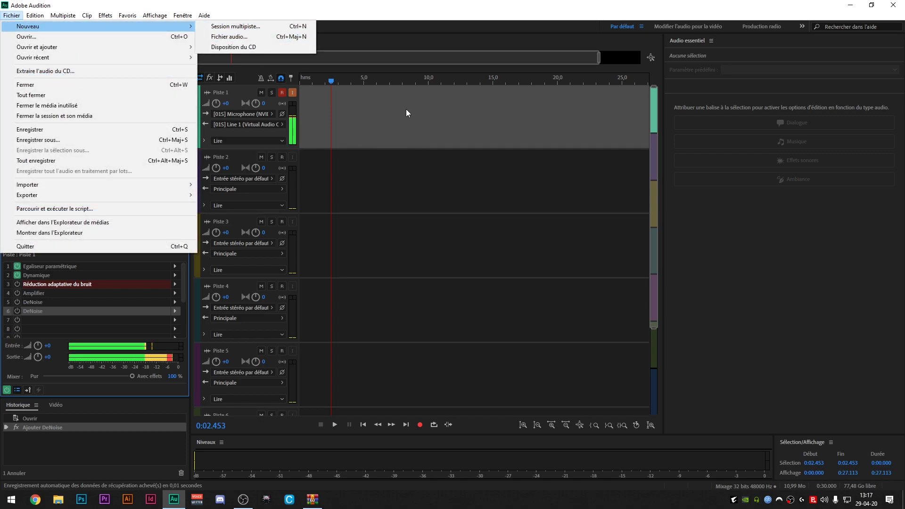
pyautogui.click(440, 4)
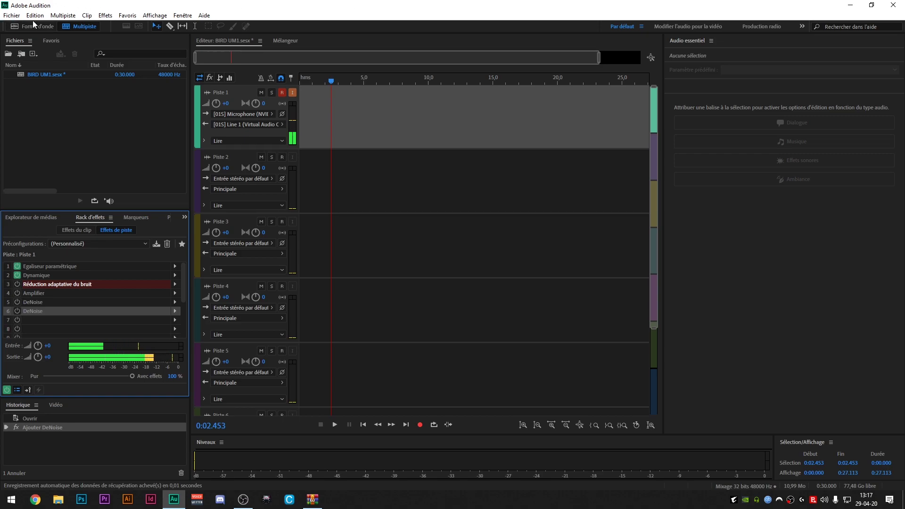
pyautogui.click(13, 16)
pyautogui.moveTo(71, 26)
pyautogui.click(236, 26)
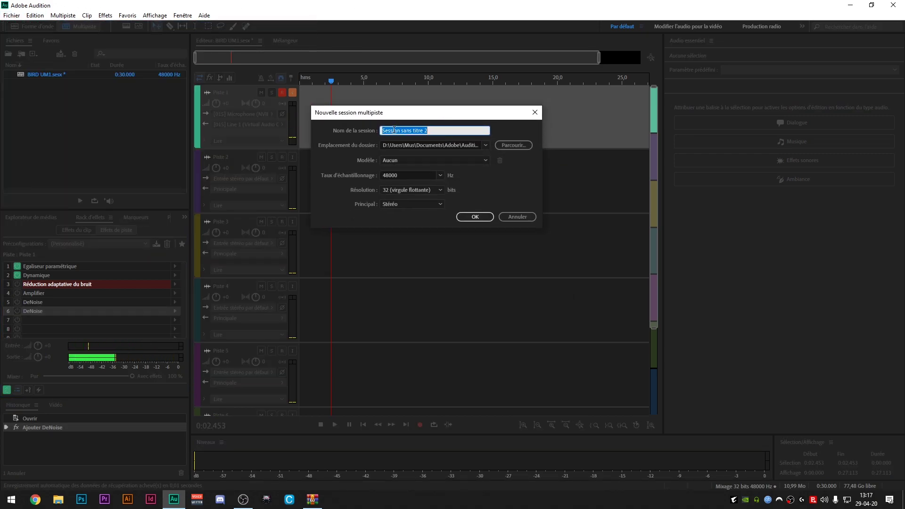
pyautogui.click(417, 175)
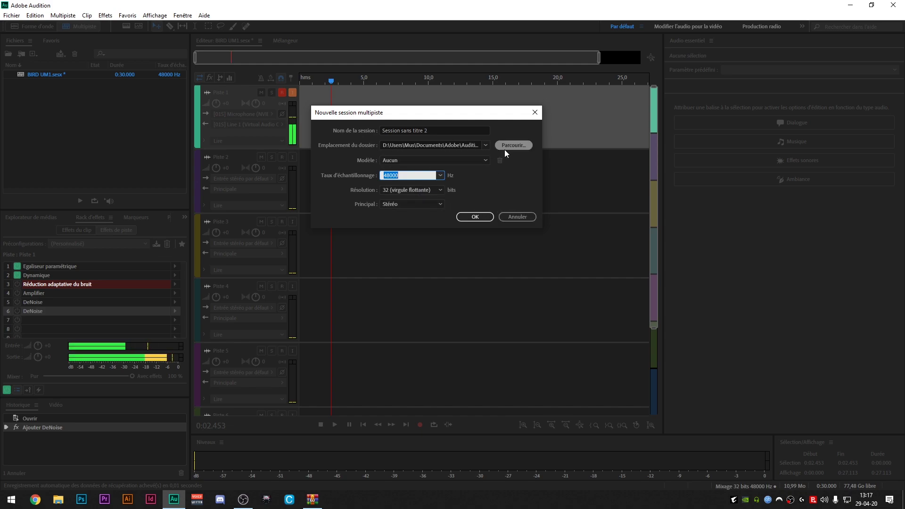
pyautogui.click(471, 220)
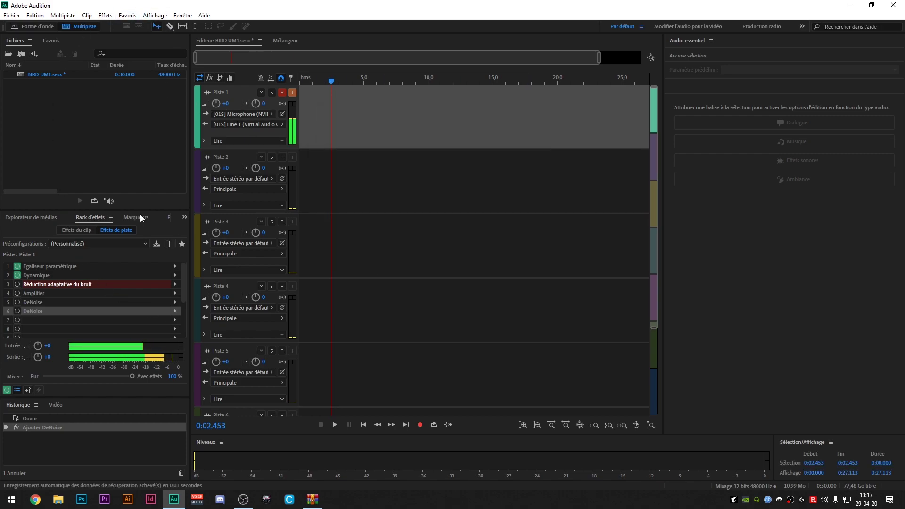
pyautogui.click(56, 218)
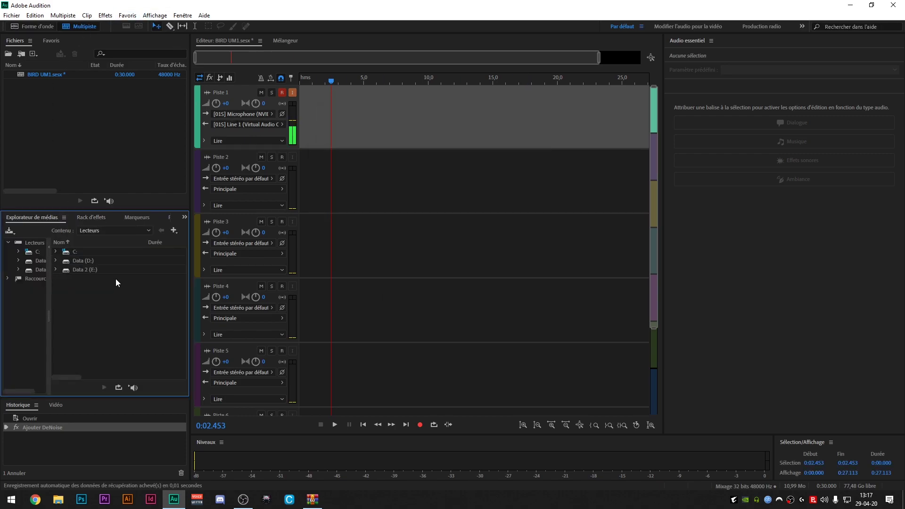
pyautogui.click(84, 219)
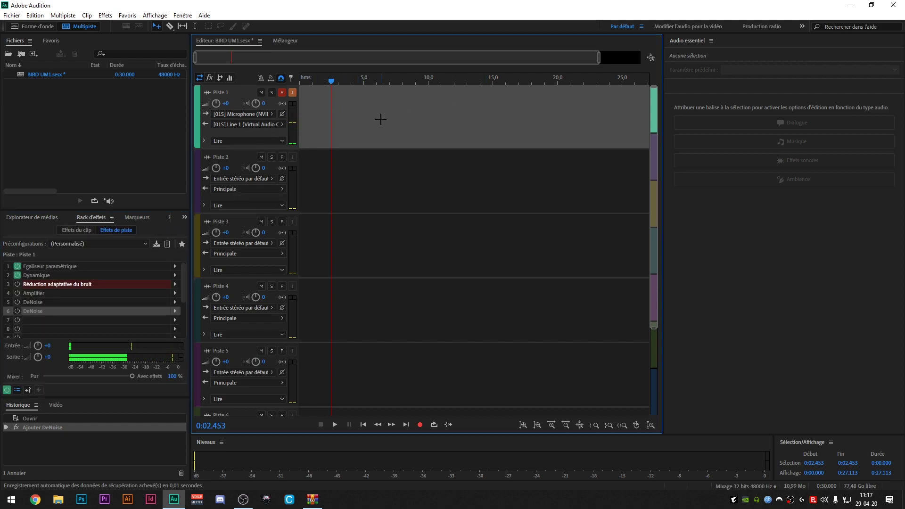
# In the audio hardware preferences, check the default input choices and select Line 1 (Virtual Audio Cable) as default output
pyautogui.click(35, 16)
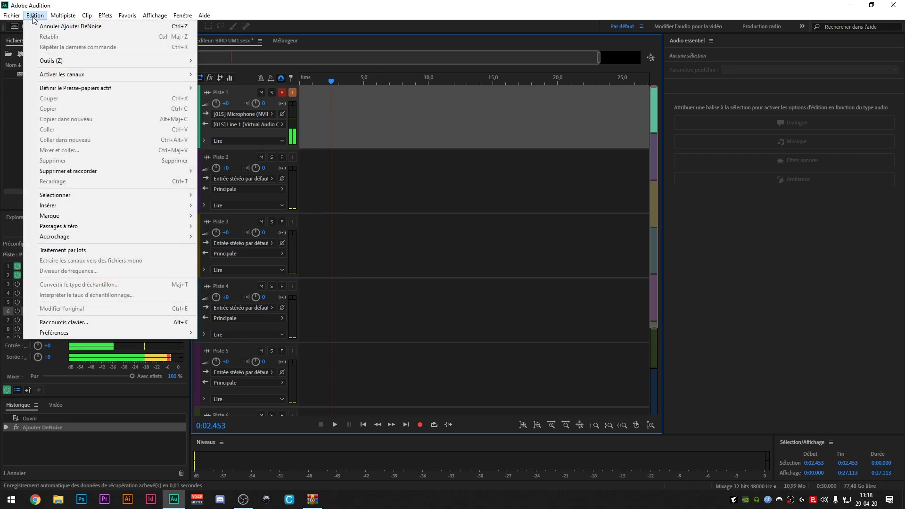
pyautogui.moveTo(132, 333)
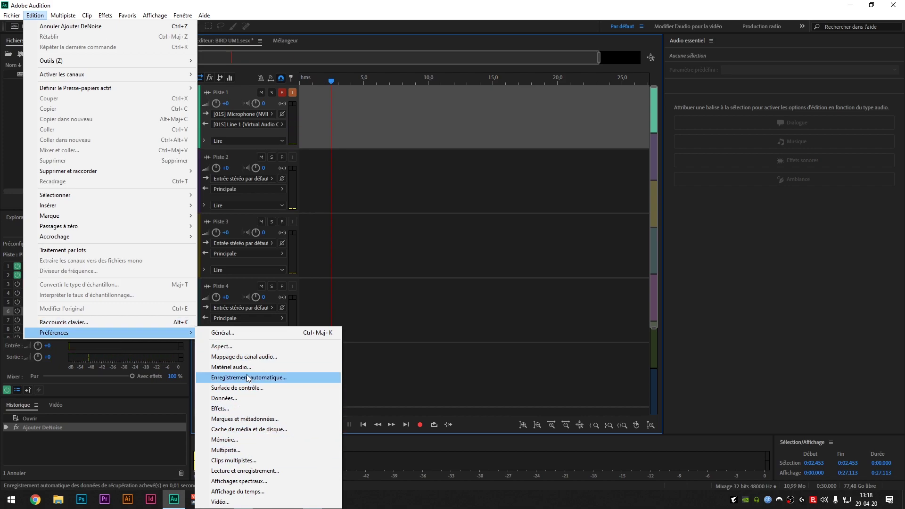
pyautogui.click(231, 367)
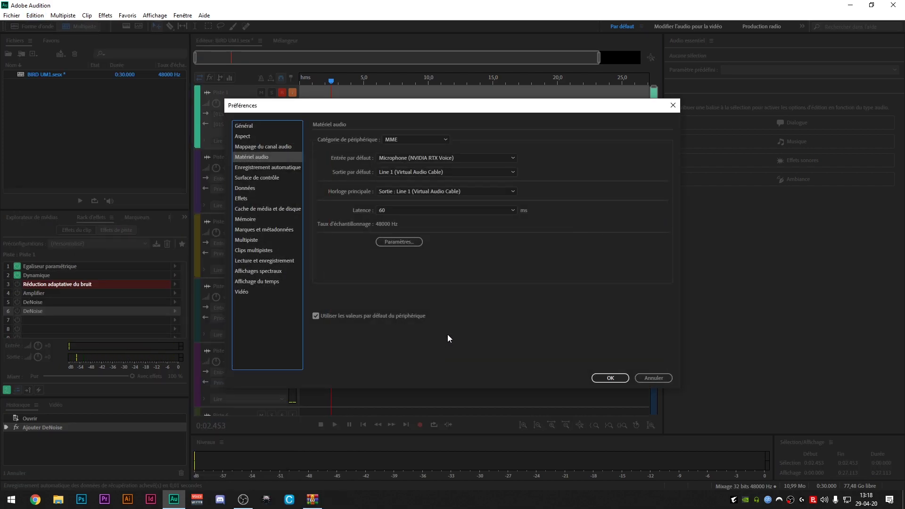
pyautogui.click(387, 158)
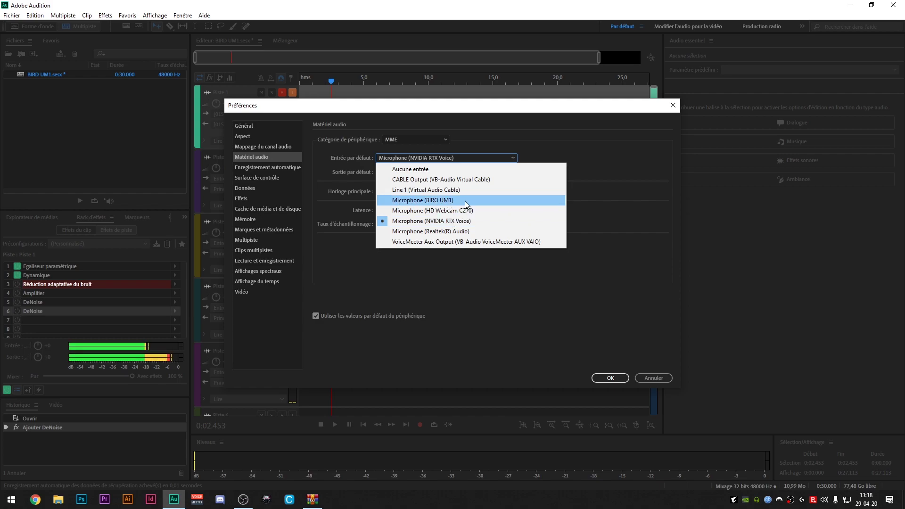
pyautogui.click(415, 172)
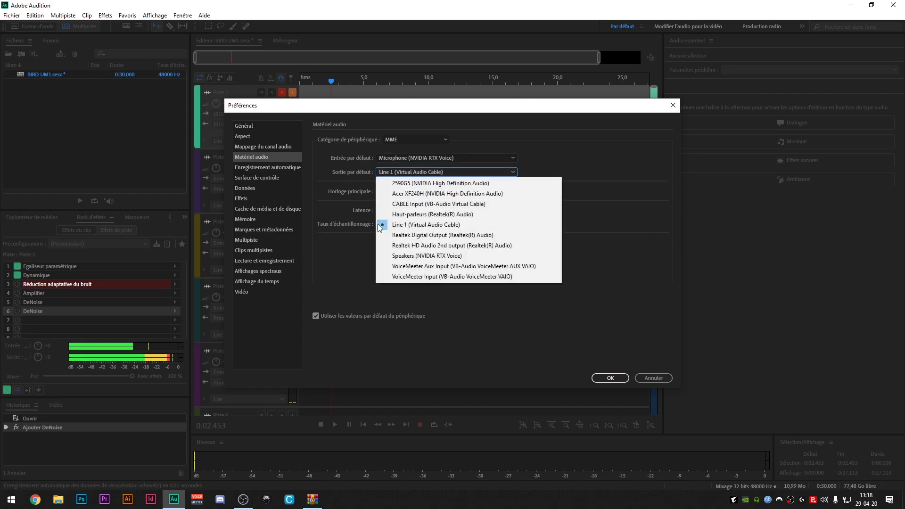
pyautogui.click(419, 228)
# Review the available latency values for the audio hardware, keeping 60 ms
pyautogui.click(425, 210)
pyautogui.click(411, 217)
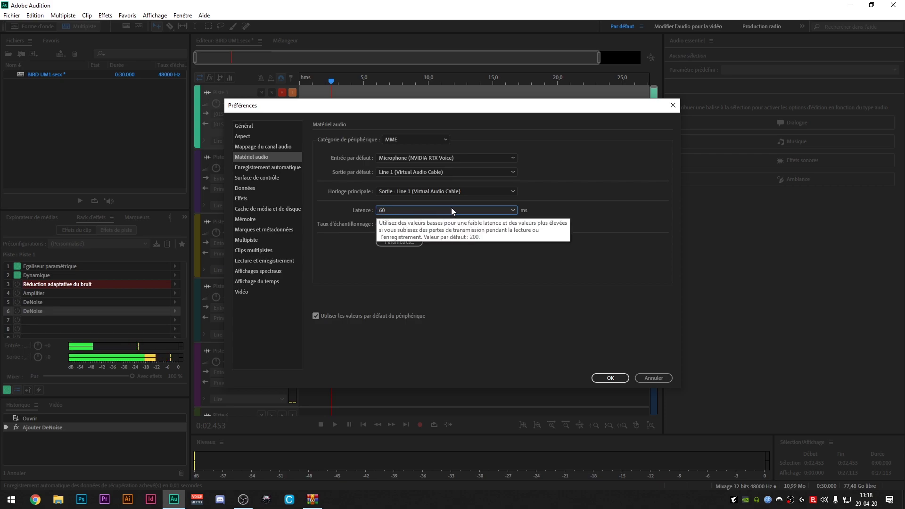
pyautogui.click(400, 213)
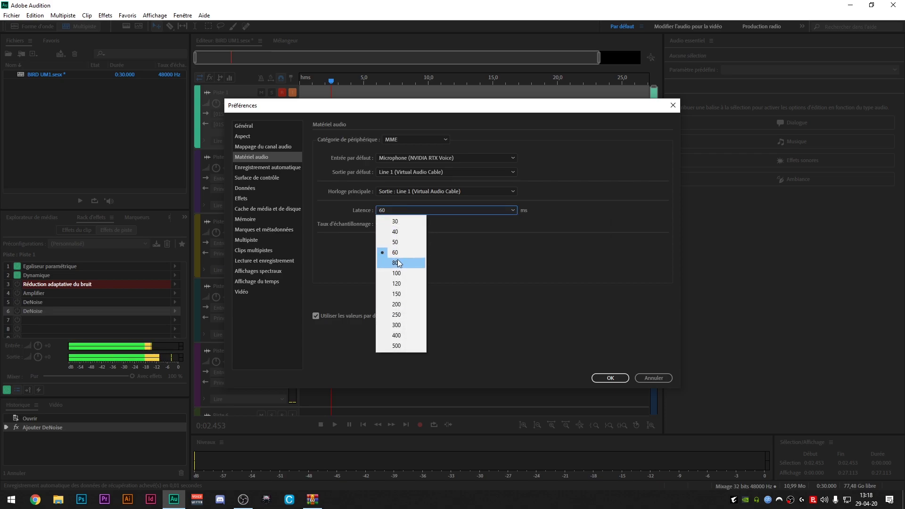
pyautogui.click(508, 284)
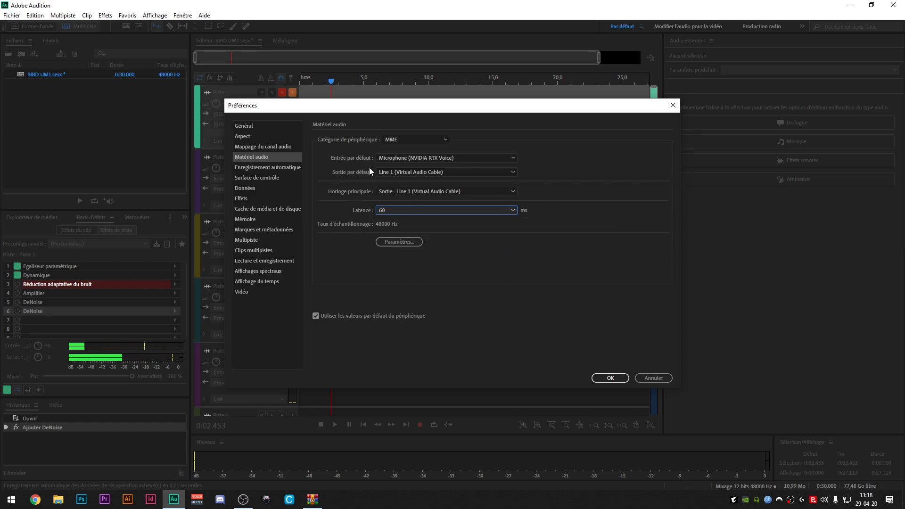
pyautogui.moveTo(408, 216)
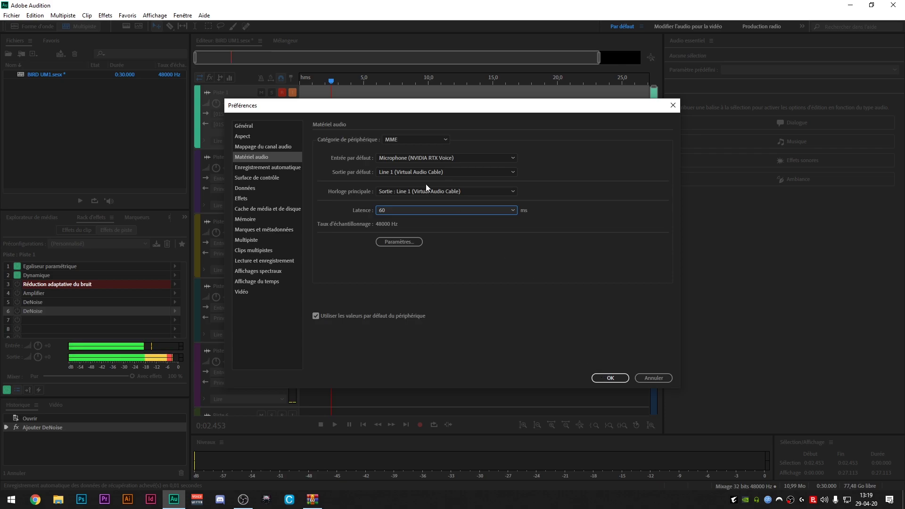
# Keep the audio hardware latency at 60 ms and apply the preferences
pyautogui.click(431, 210)
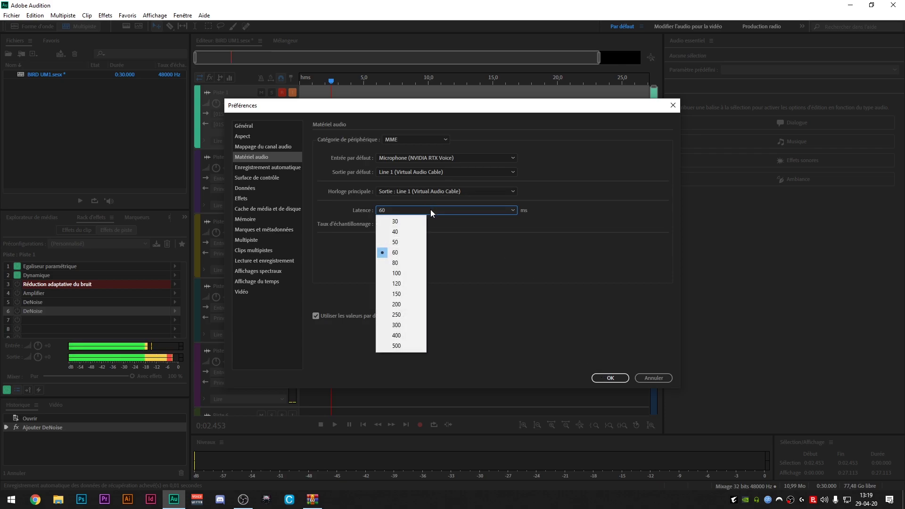
pyautogui.click(409, 256)
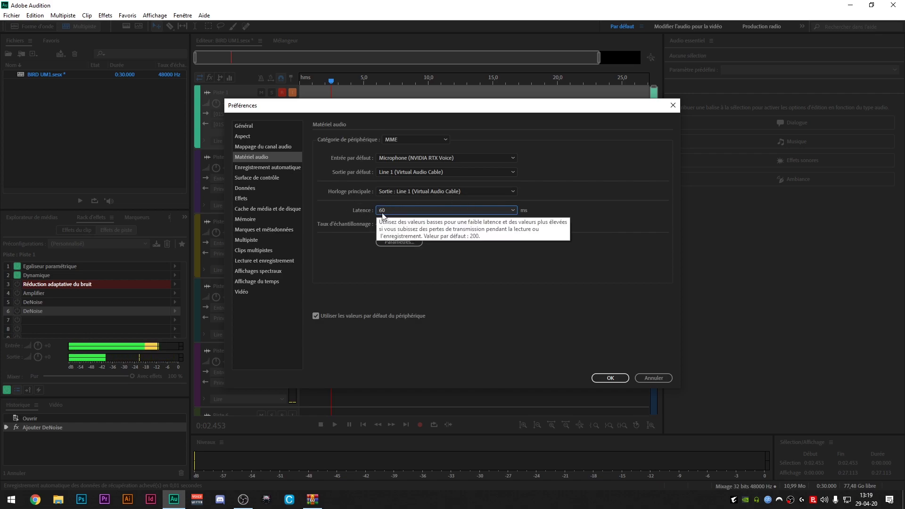
pyautogui.click(602, 379)
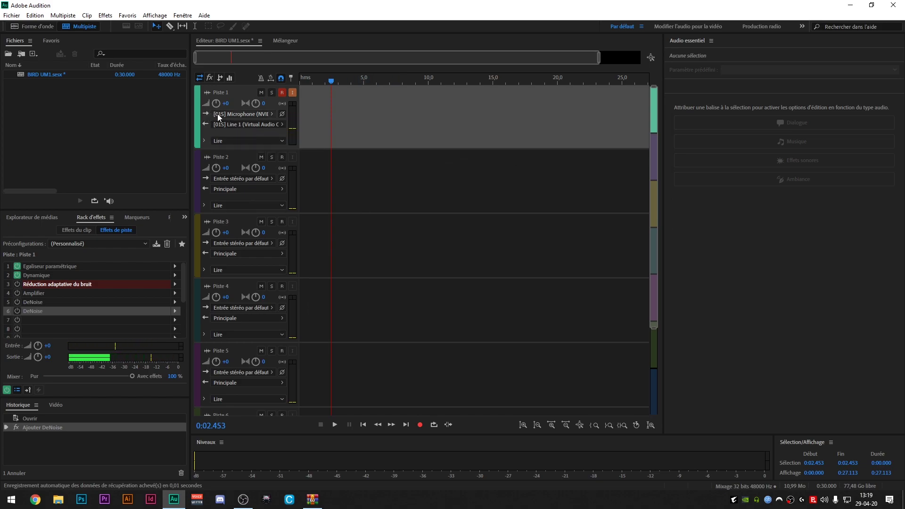
# Route Piste 1 from the stereo Microphone (NVIDIA RTX Voice) input to the stereo Line 1 (Virtual Audio Cable) output
pyautogui.click(228, 116)
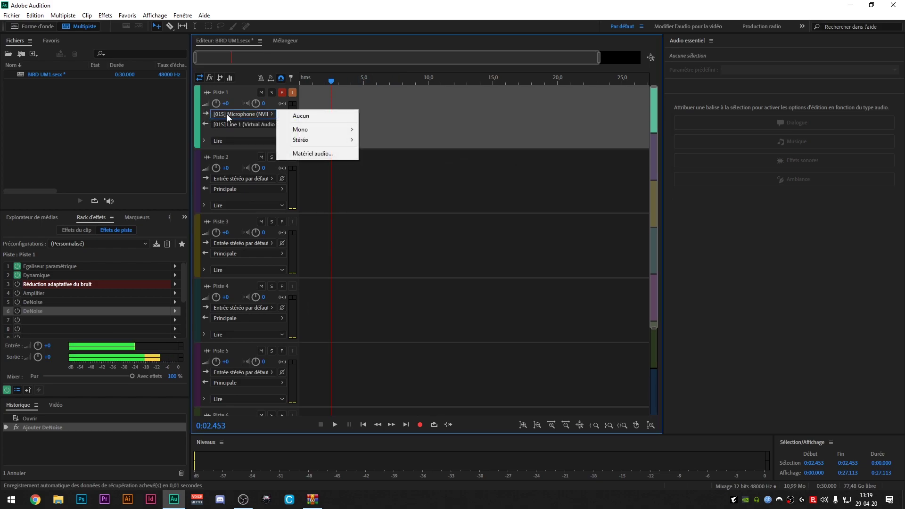
pyautogui.moveTo(311, 139)
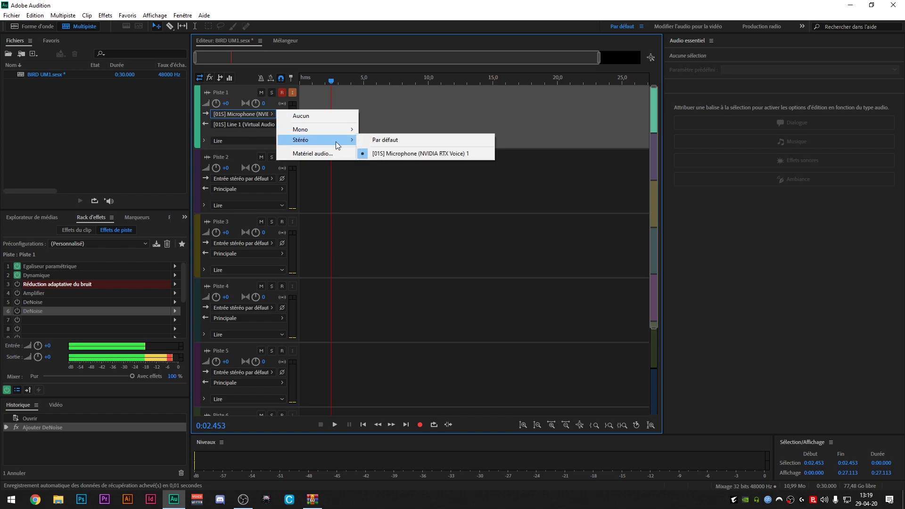
pyautogui.click(419, 154)
pyautogui.click(249, 125)
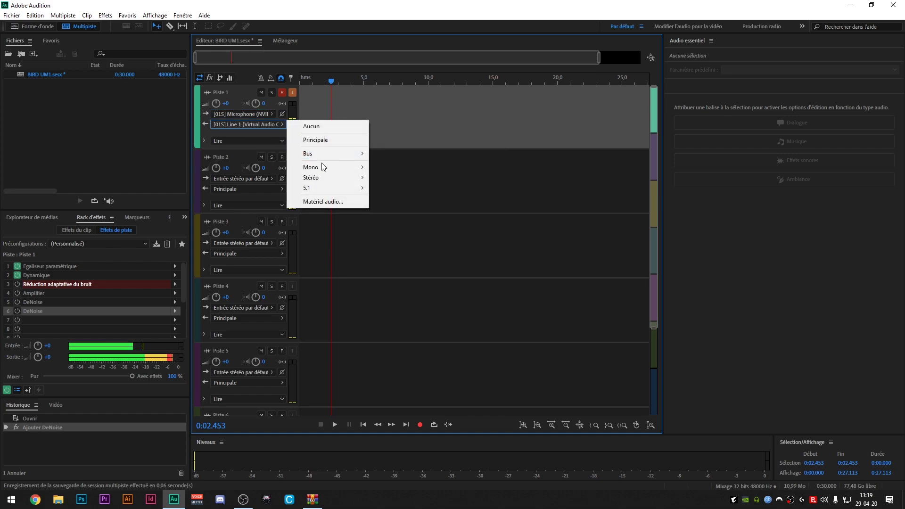
pyautogui.moveTo(342, 179)
pyautogui.click(406, 191)
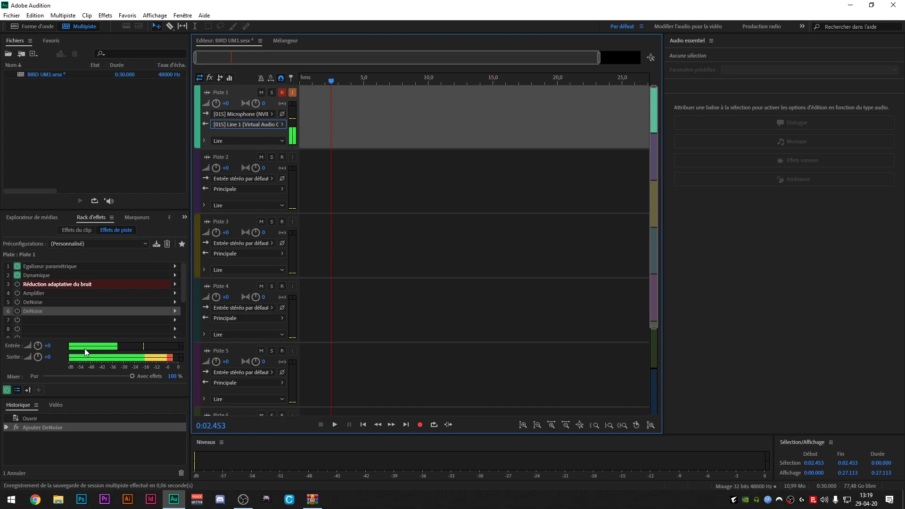
# Review the effects on Piste 1 and the effect categories available for its rack slots, including Amplitude et compression
pyautogui.click(95, 267)
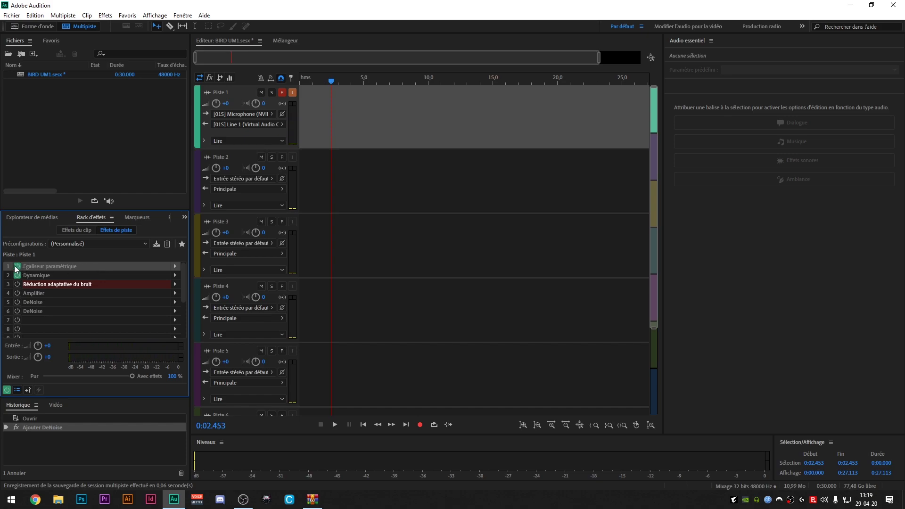
pyautogui.click(63, 277)
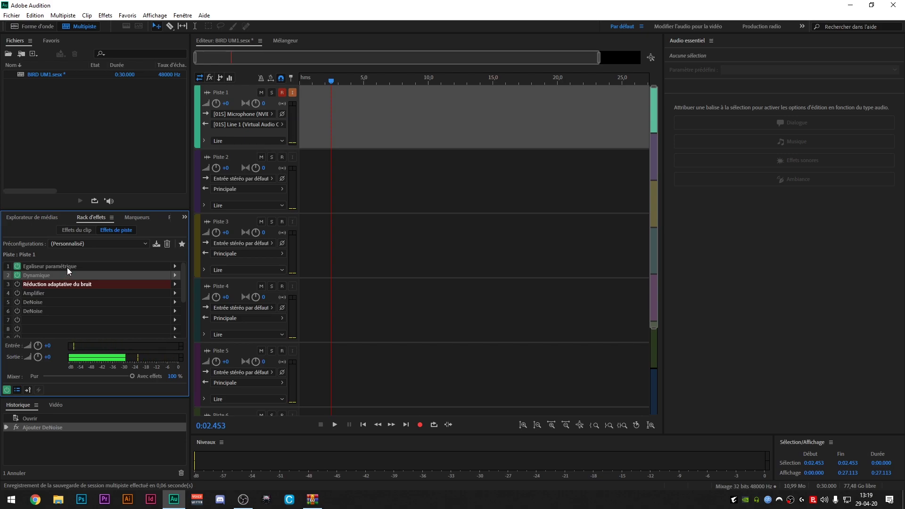
pyautogui.click(69, 267)
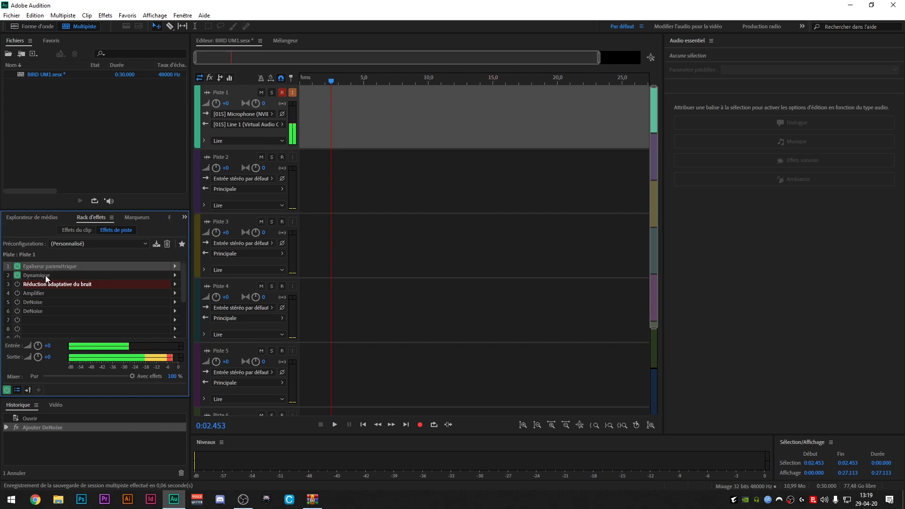
pyautogui.click(176, 320)
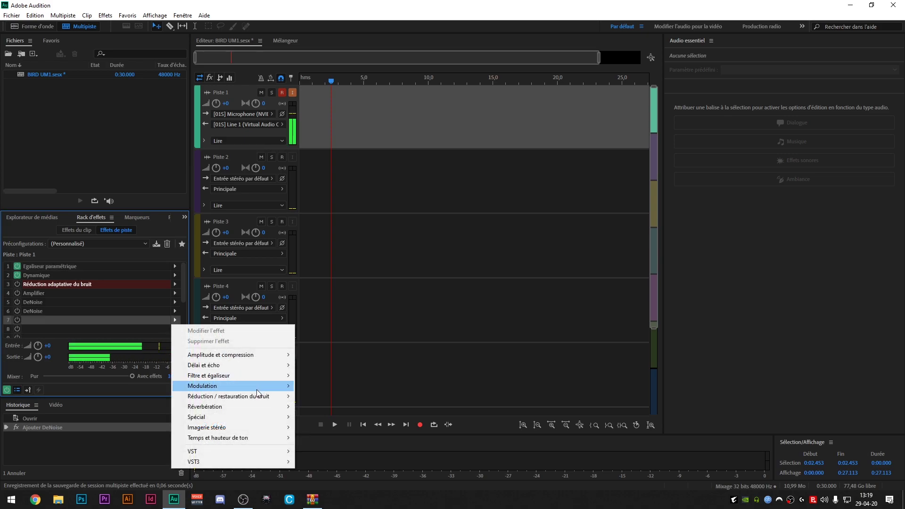
pyautogui.click(126, 325)
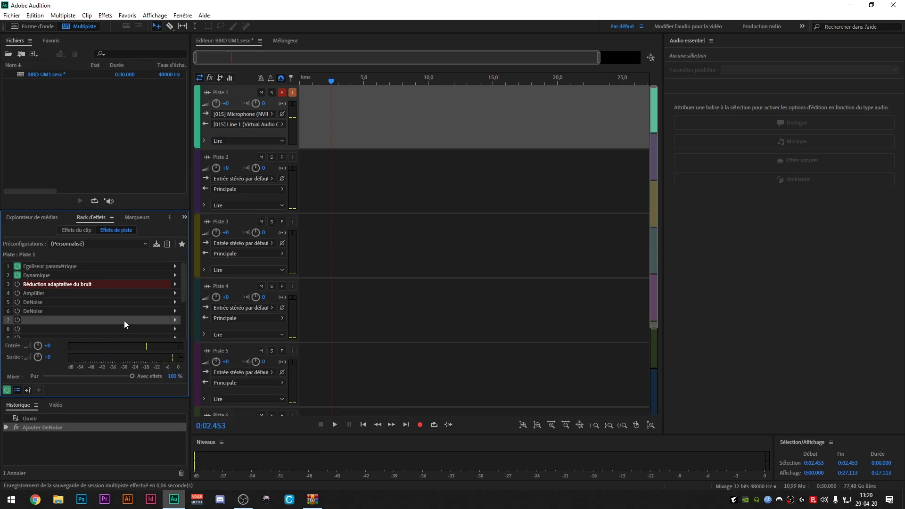
pyautogui.click(175, 320)
pyautogui.click(175, 266)
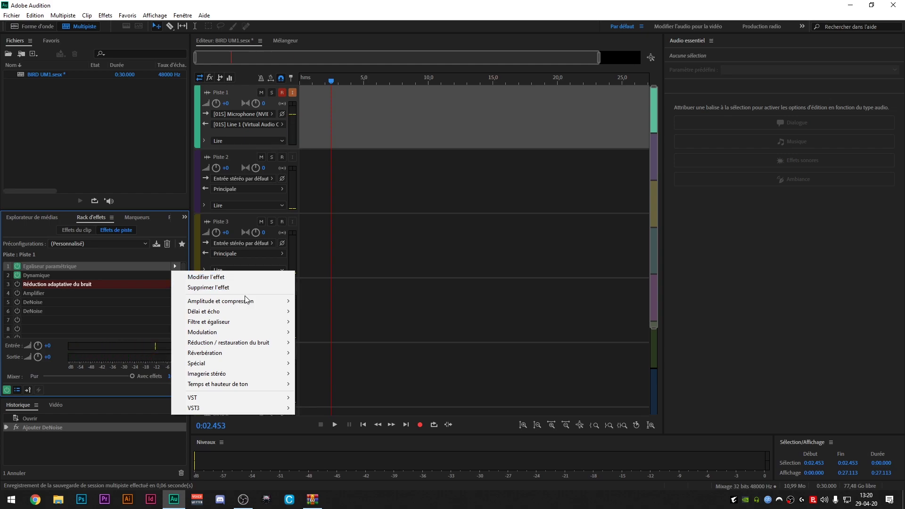
pyautogui.moveTo(247, 300)
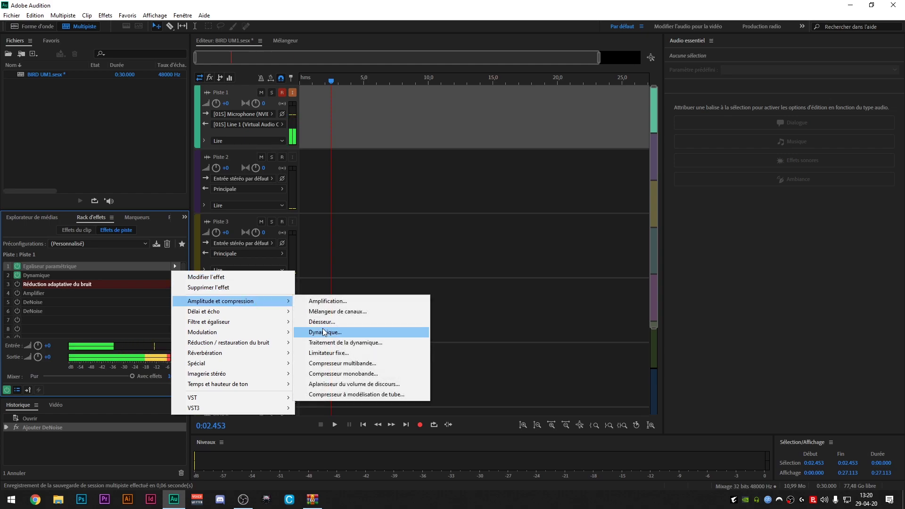
# Set the compression's Compensation to 13 dB in the Dynamique effect of Piste 1 and close its settings
pyautogui.click(66, 278)
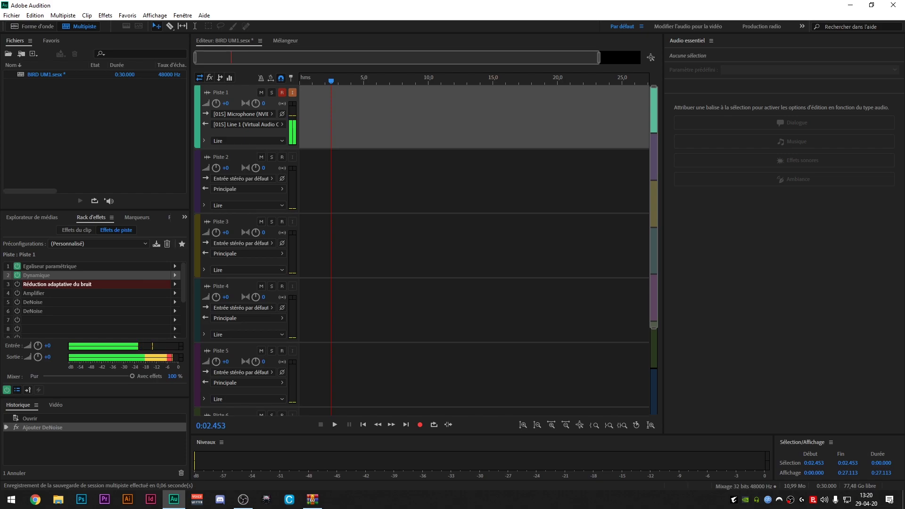
pyautogui.moveTo(0, 121); pyautogui.dragTo(529, 119)
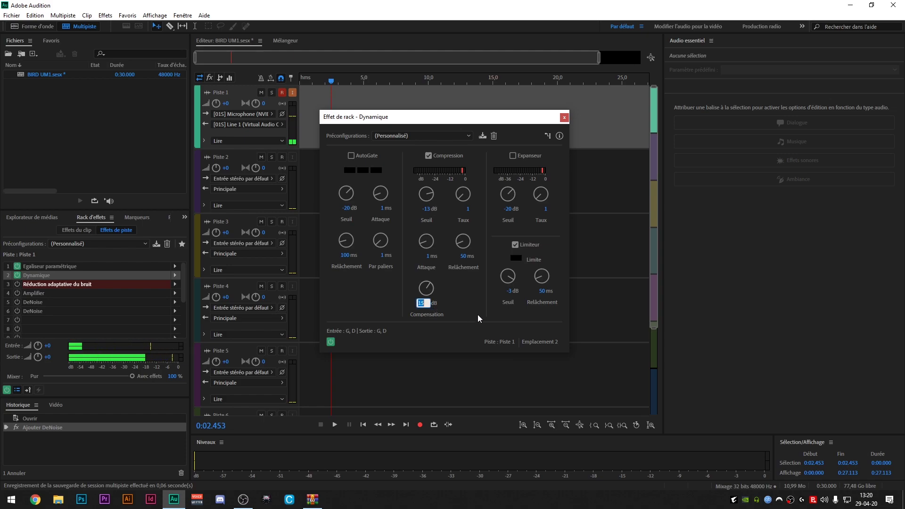
pyautogui.write('13')
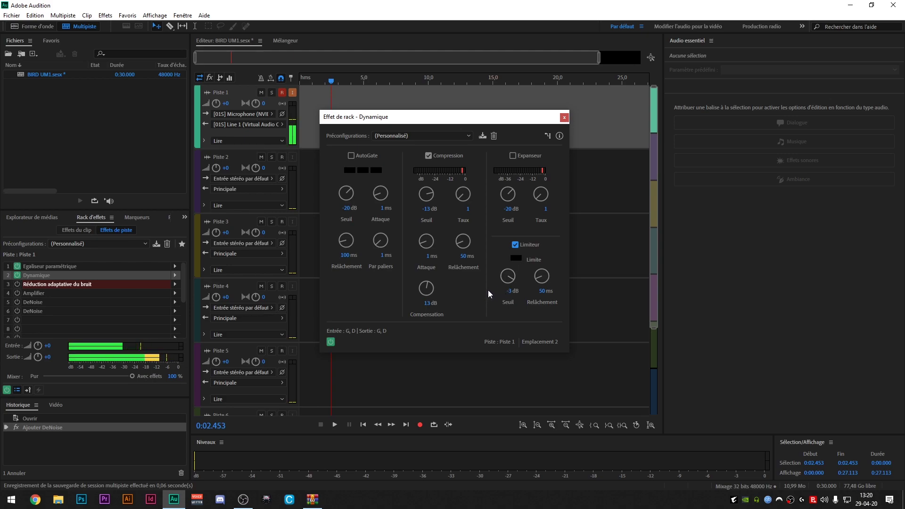
pyautogui.click(564, 118)
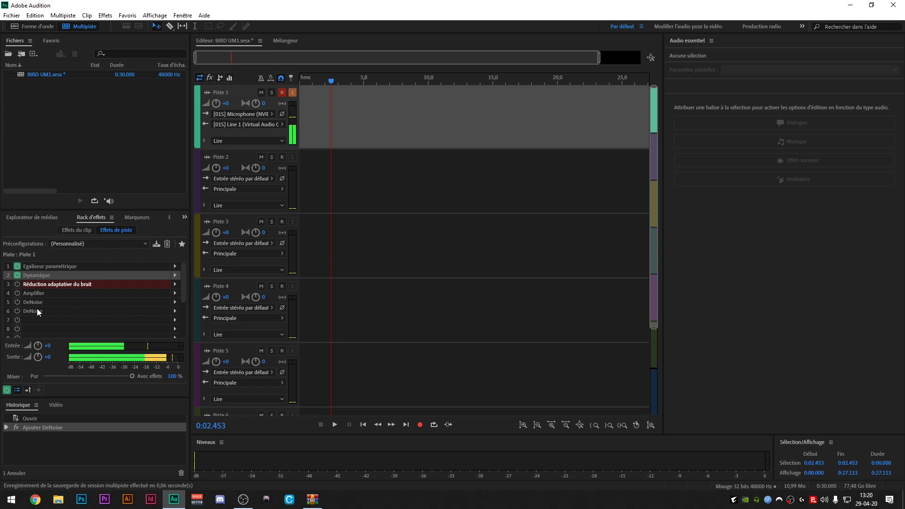
# Check the available noise reduction effects, open the DeNoise settings in slot 6 and enable that effect
pyautogui.click(175, 266)
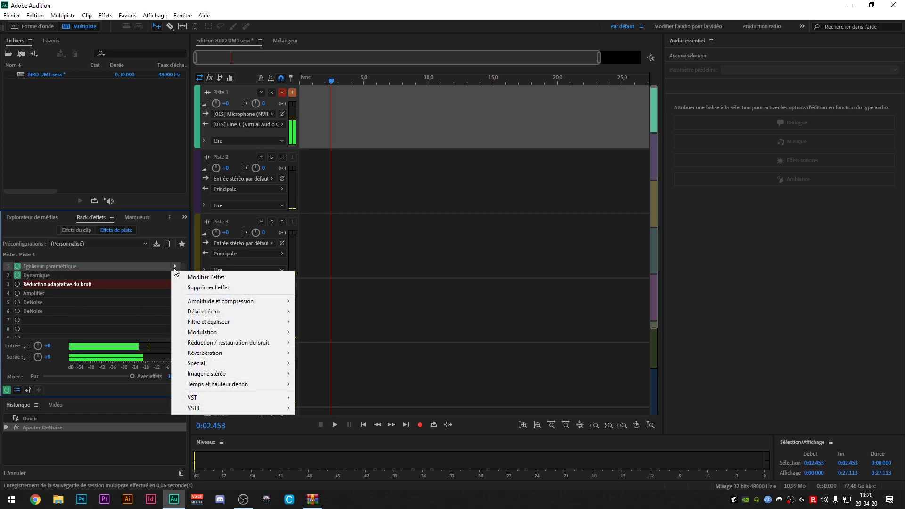
pyautogui.moveTo(238, 347)
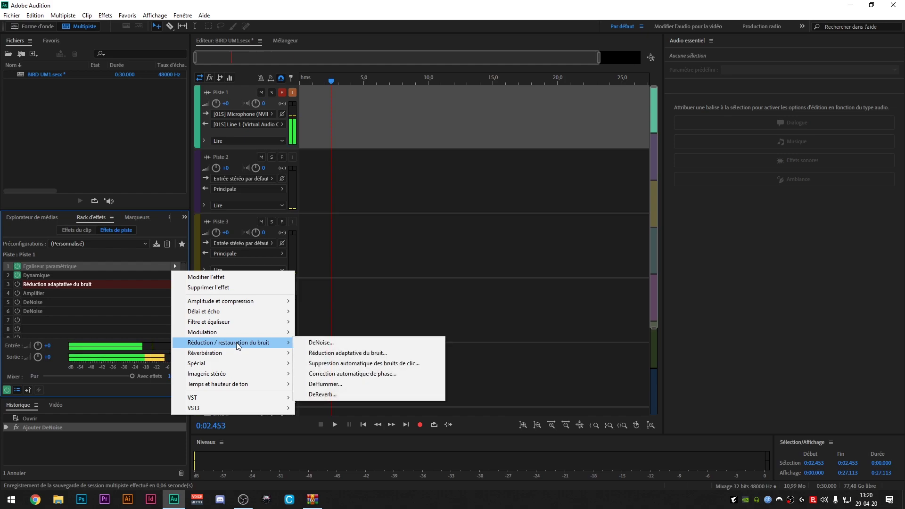
pyautogui.click(85, 313)
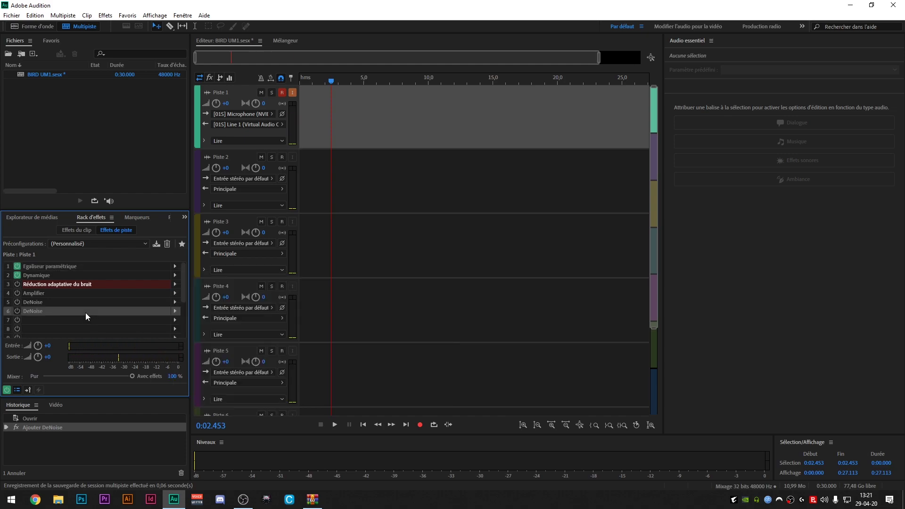
pyautogui.click(17, 310)
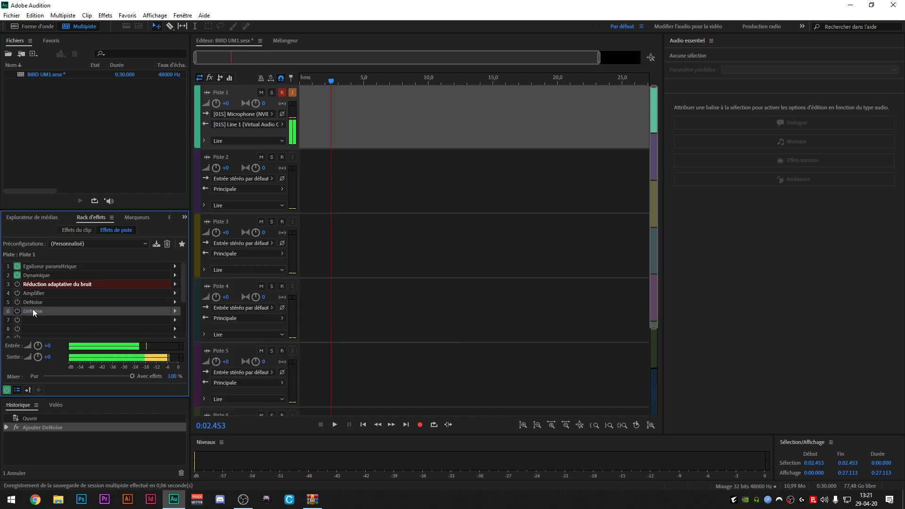
pyautogui.moveTo(436, 122); pyautogui.dragTo(520, 147)
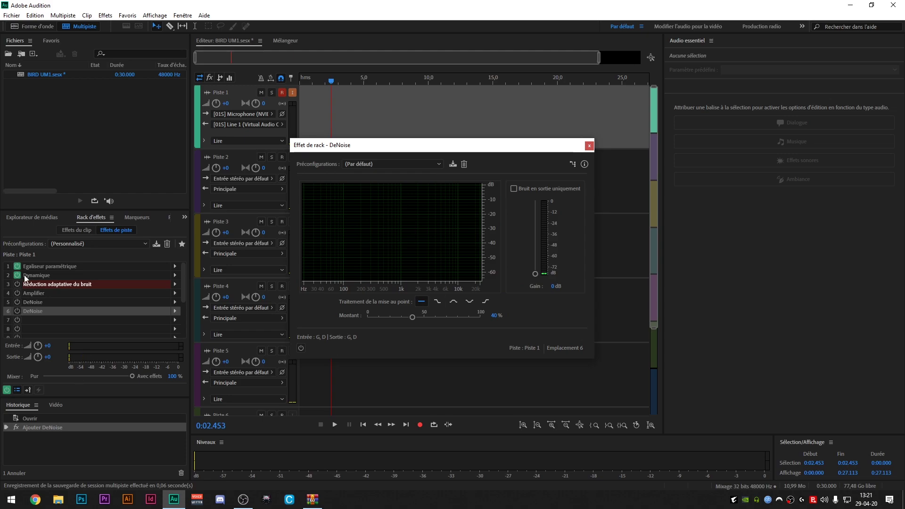
pyautogui.click(17, 311)
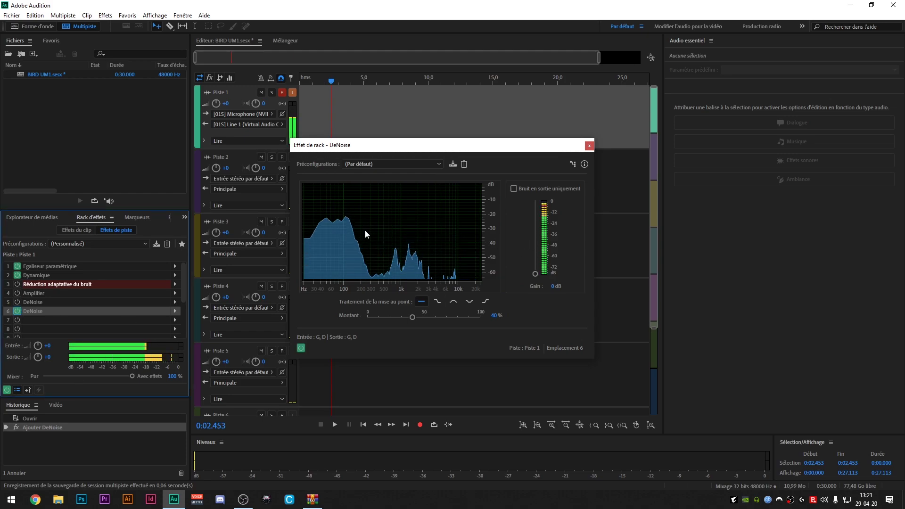
# Switch to NVIDIA RTX Voice, turn off background noise removal for the microphone, and return to Audition to close the DeNoise settings
pyautogui.click(755, 501)
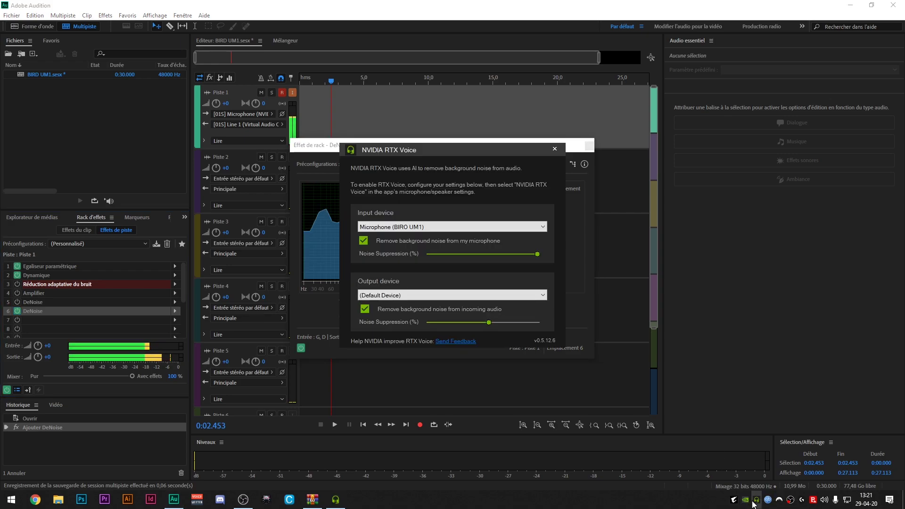
pyautogui.click(448, 239)
pyautogui.moveTo(463, 150); pyautogui.dragTo(803, 123)
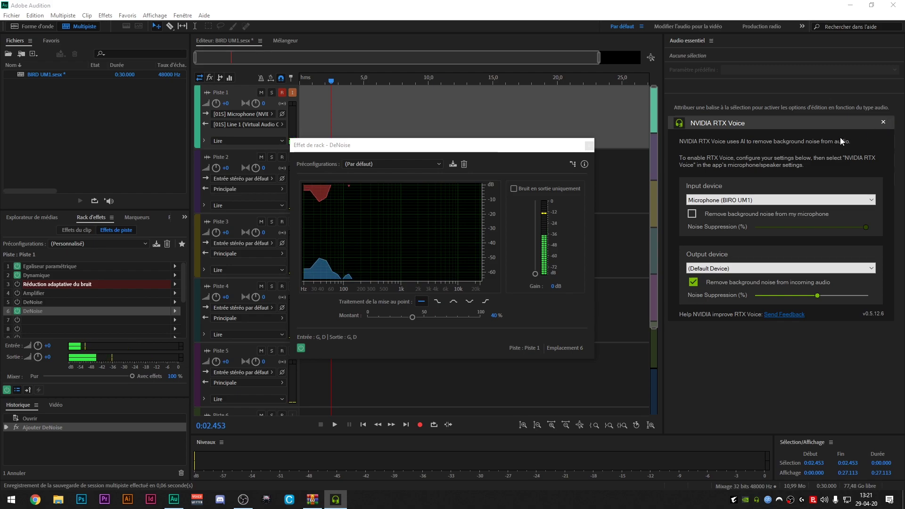
pyautogui.click(588, 150)
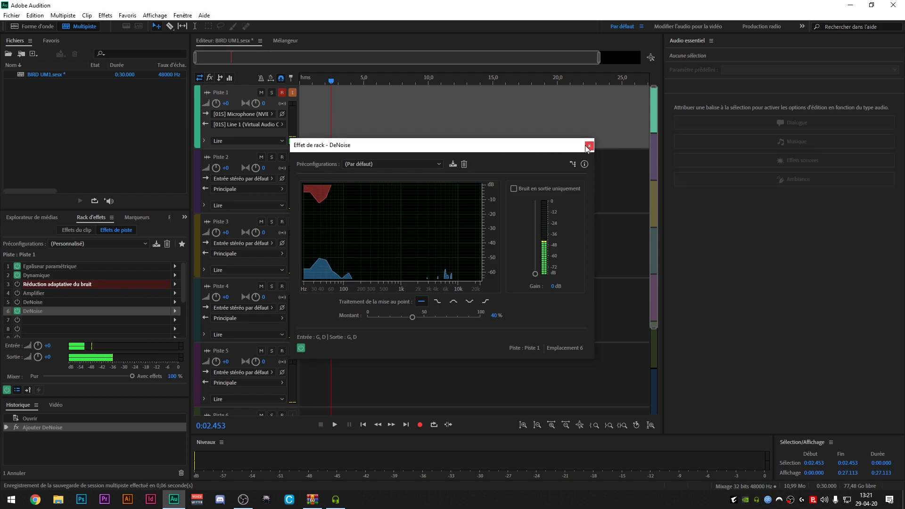
pyautogui.click(589, 147)
# Toggle the slot 6 DeNoise off and on to compare, and raise its Montant to about 93% in the effect settings
pyautogui.click(18, 311)
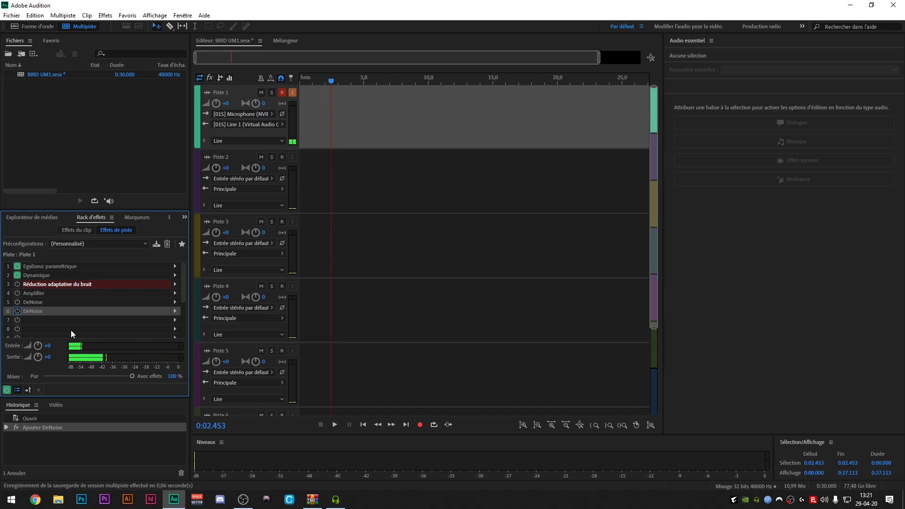
pyautogui.click(16, 311)
pyautogui.click(174, 313)
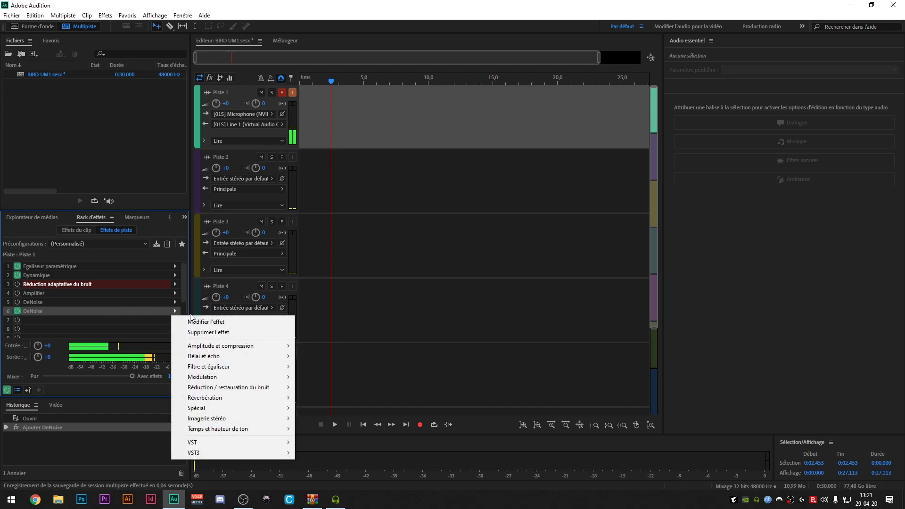
pyautogui.click(203, 322)
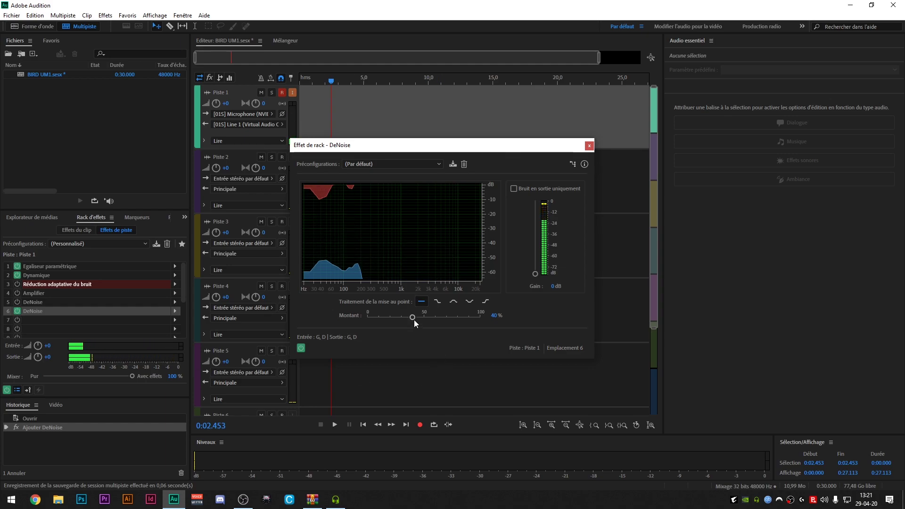
pyautogui.moveTo(414, 318); pyautogui.dragTo(465, 319)
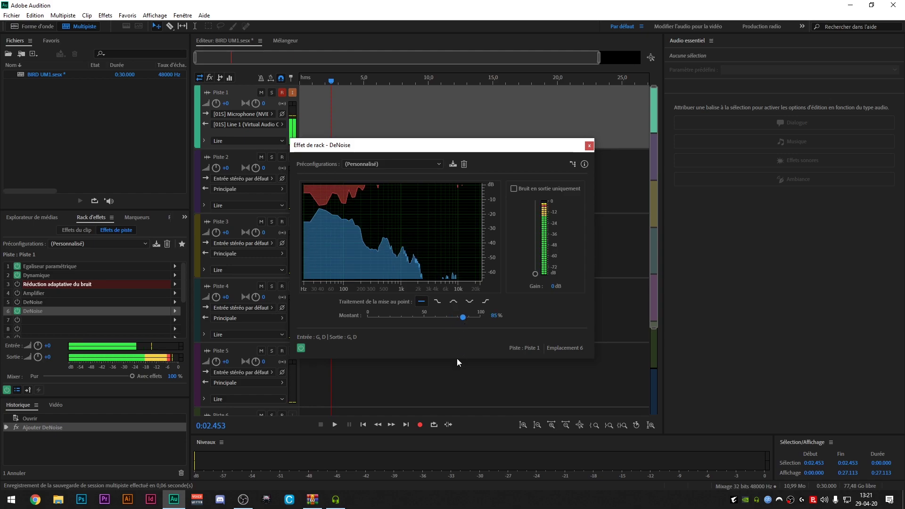
pyautogui.moveTo(463, 317); pyautogui.dragTo(539, 328)
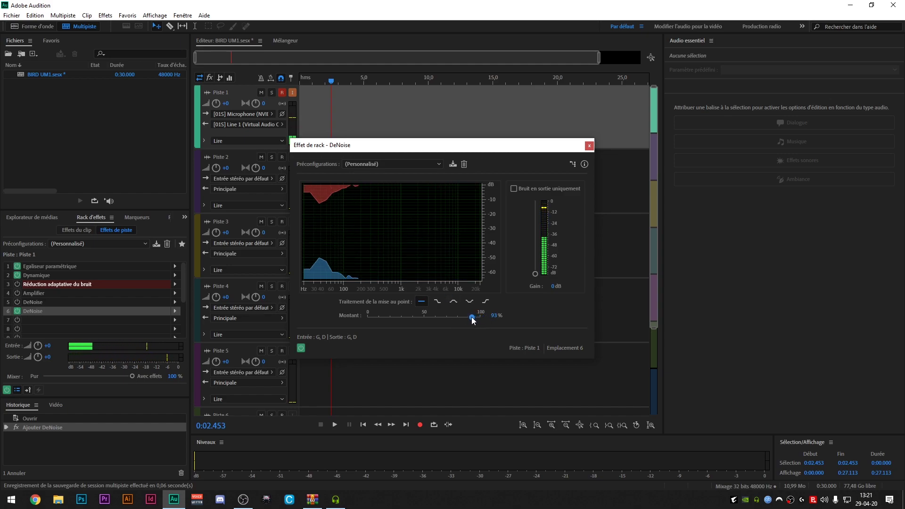
pyautogui.click(589, 146)
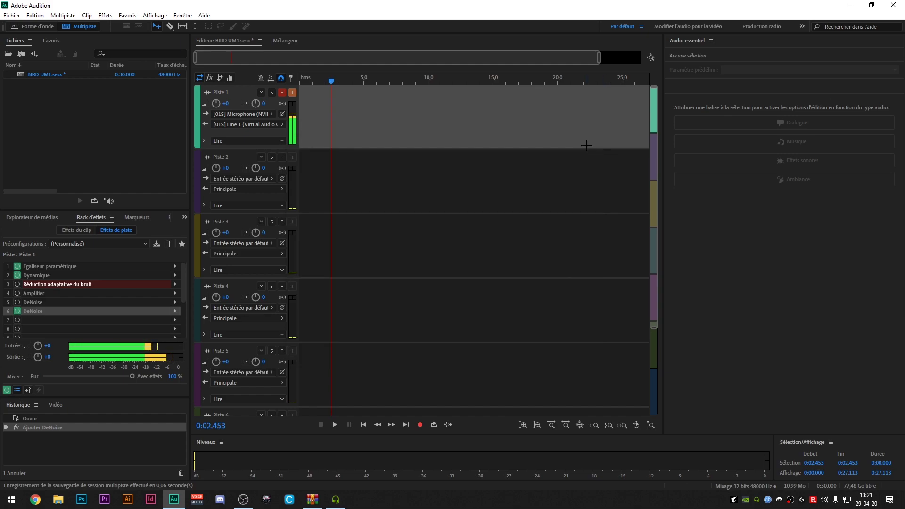
# Examine the Réduction adaptative du bruit settings in slot 3 and close them without changes
pyautogui.click(175, 284)
pyautogui.click(434, 269)
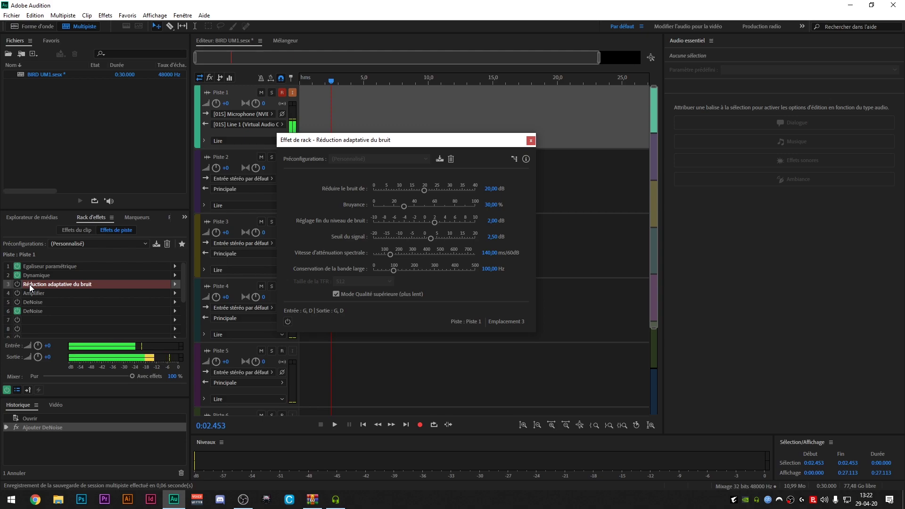
pyautogui.click(530, 140)
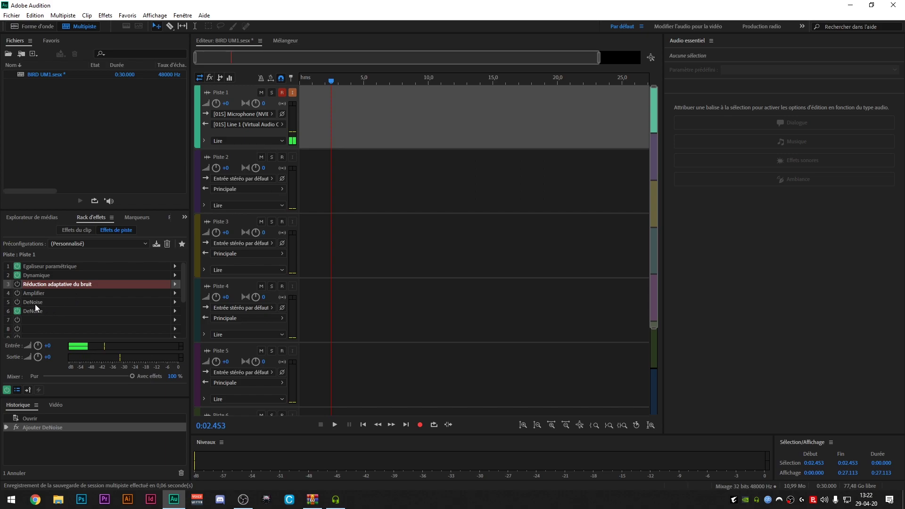
# Switch the slot 1 Egaliseur paramétrique off and back on to compare the microphone sound
pyautogui.click(38, 285)
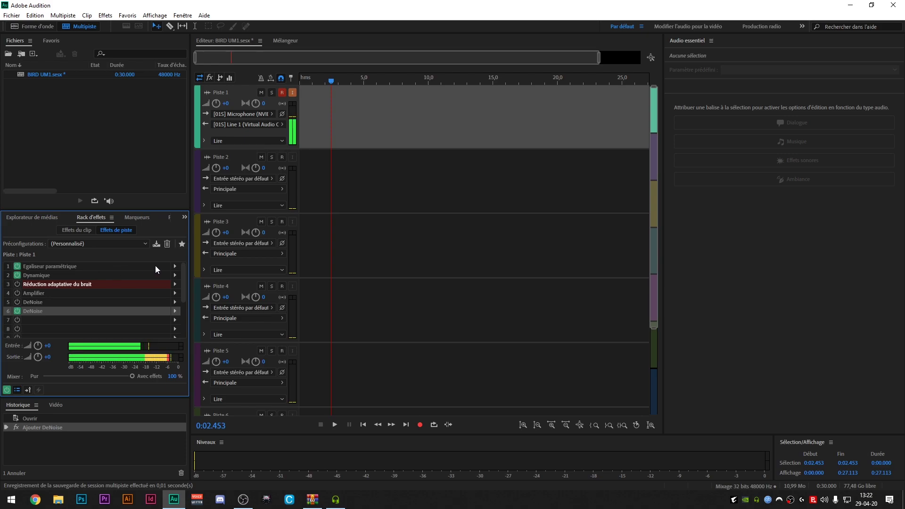
pyautogui.click(19, 265)
pyautogui.click(37, 276)
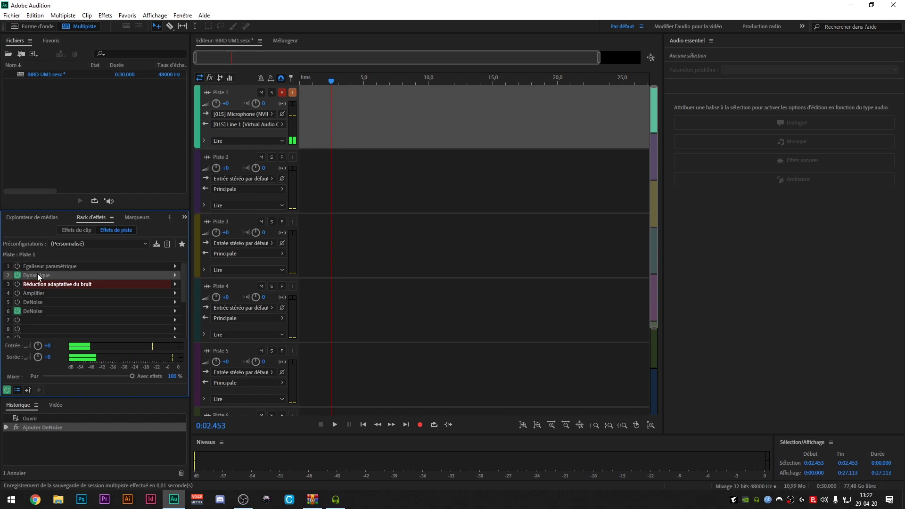
pyautogui.click(37, 310)
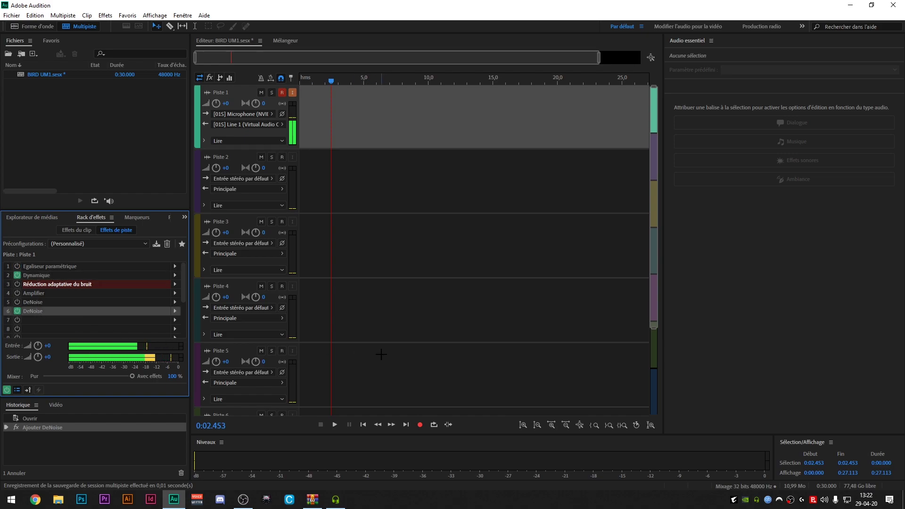
pyautogui.click(18, 266)
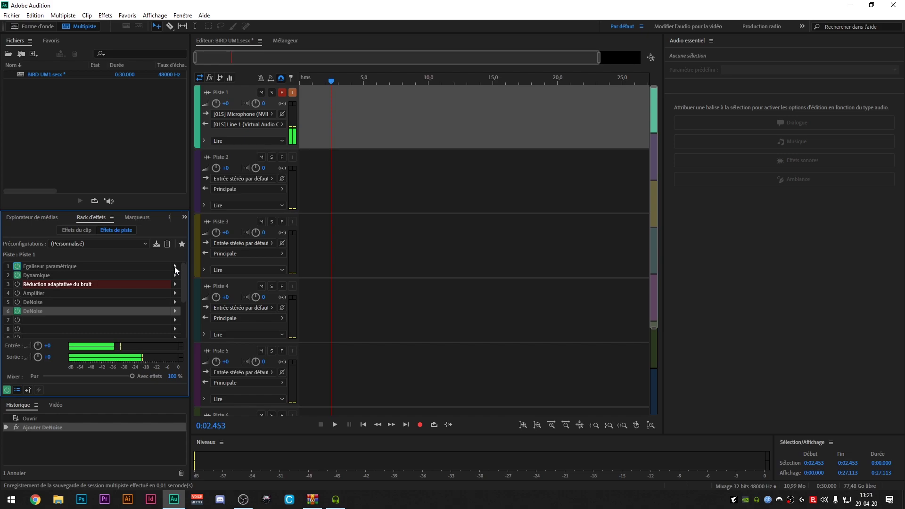
# Browse the Filtre et égaliseur effects available for slot 1 without replacing the current effect
pyautogui.click(175, 267)
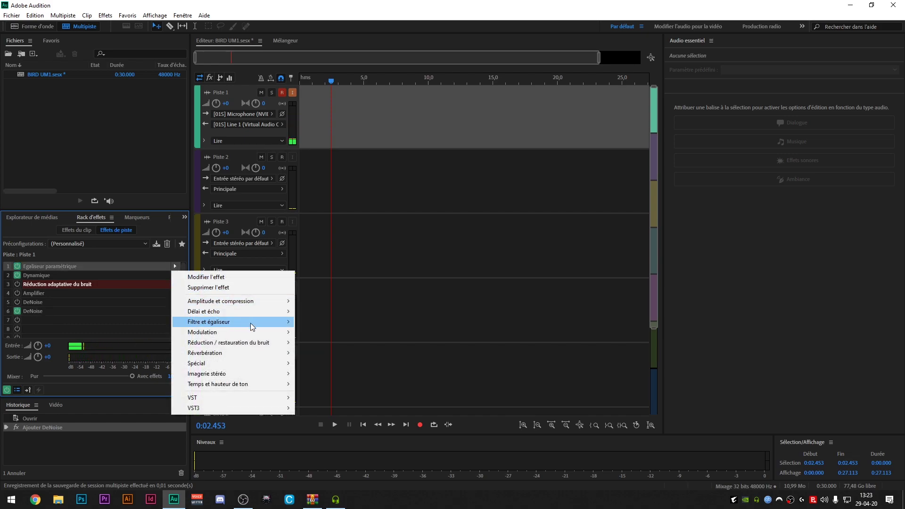
pyautogui.moveTo(251, 324)
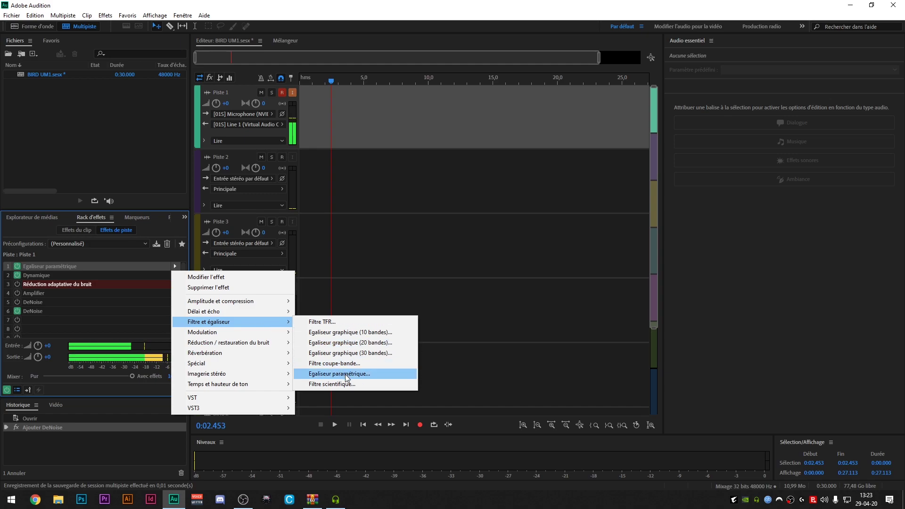
pyautogui.click(212, 287)
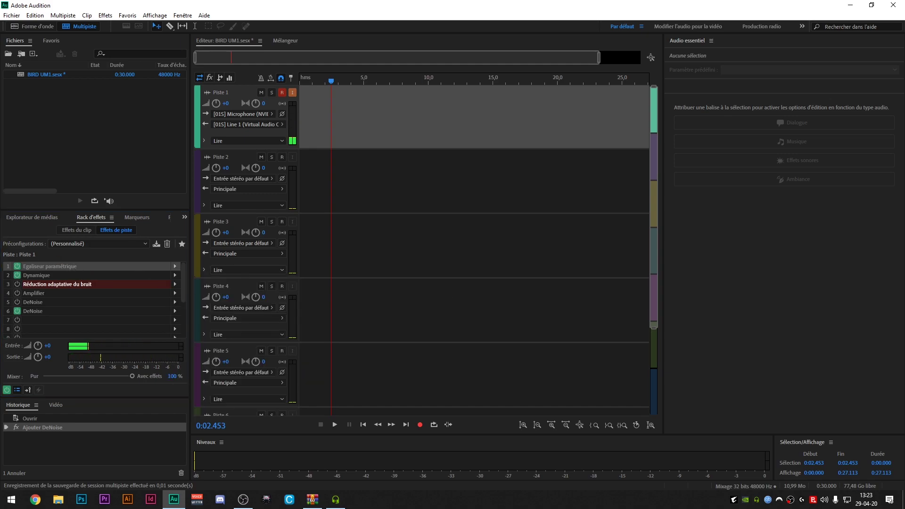
# Examine the slot 1 Egaliseur paramétrique settings and its list of presets, leaving everything unchanged
pyautogui.doubleClick(70, 266)
pyautogui.moveTo(477, 131); pyautogui.dragTo(554, 118)
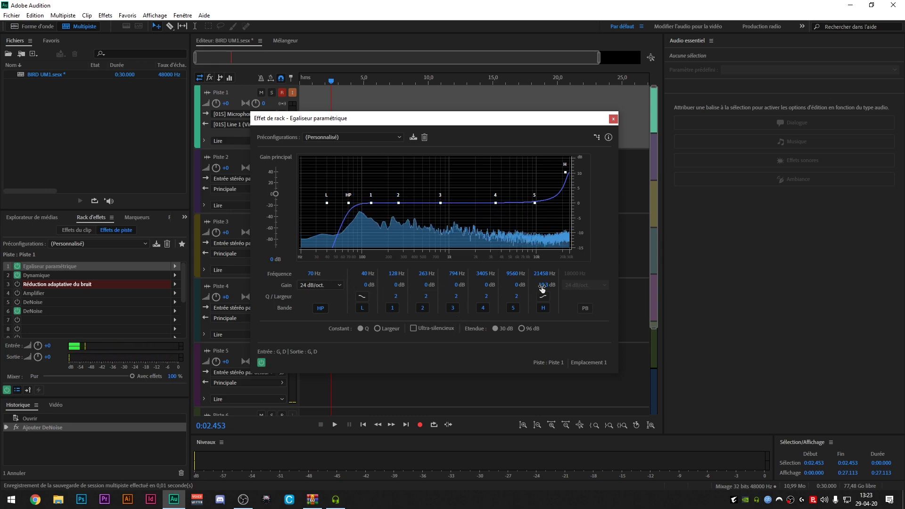
pyautogui.click(365, 274)
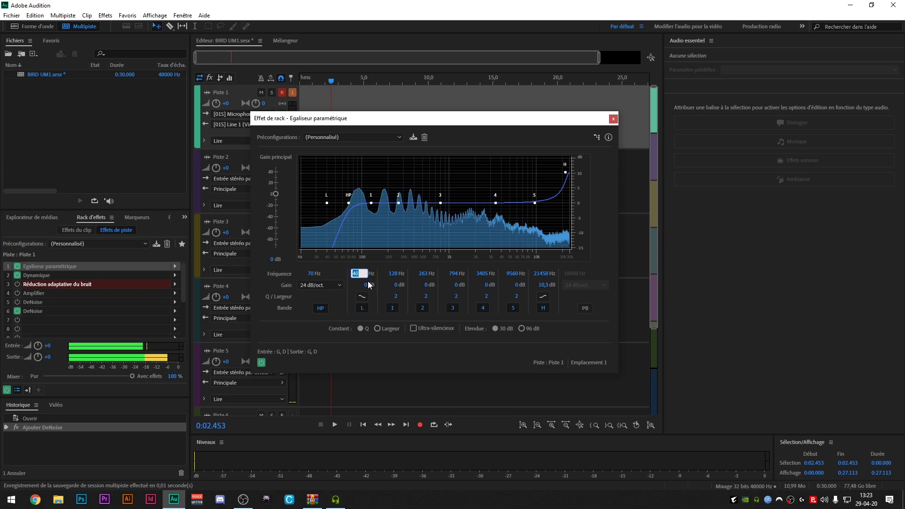
pyautogui.press('Return')
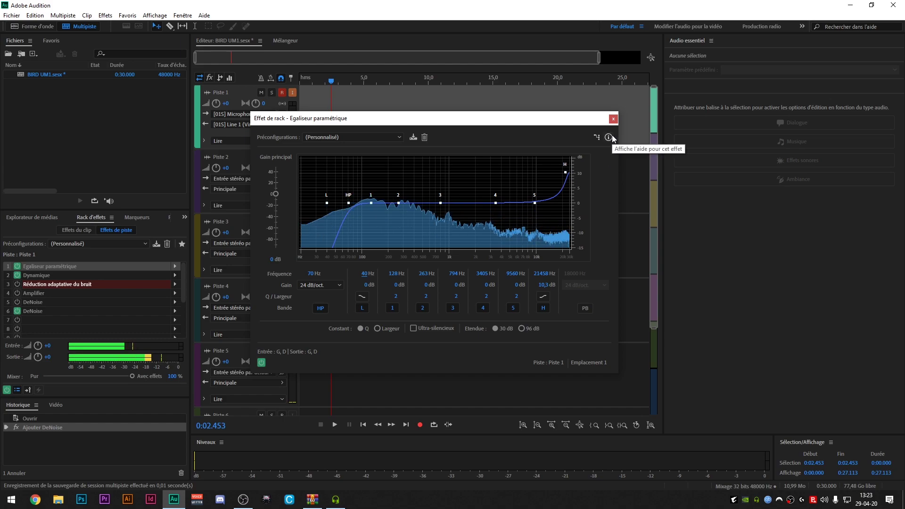
pyautogui.click(367, 137)
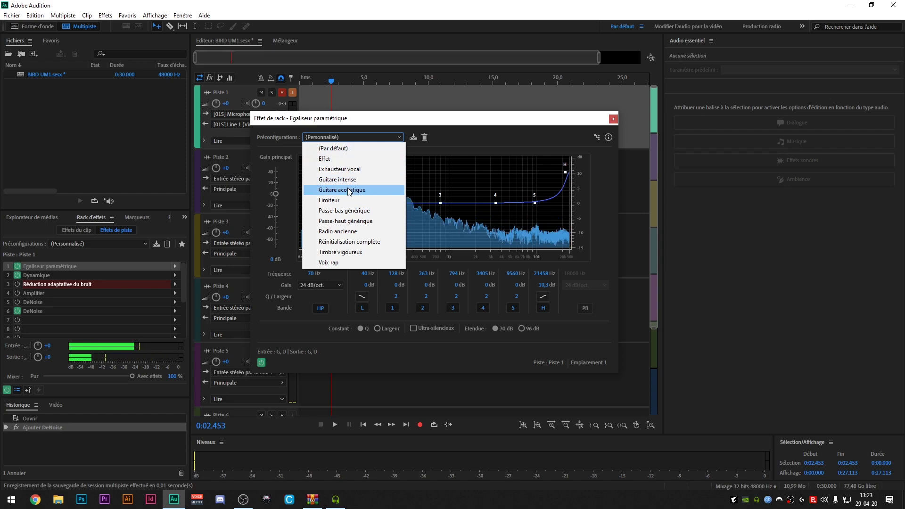
pyautogui.click(505, 129)
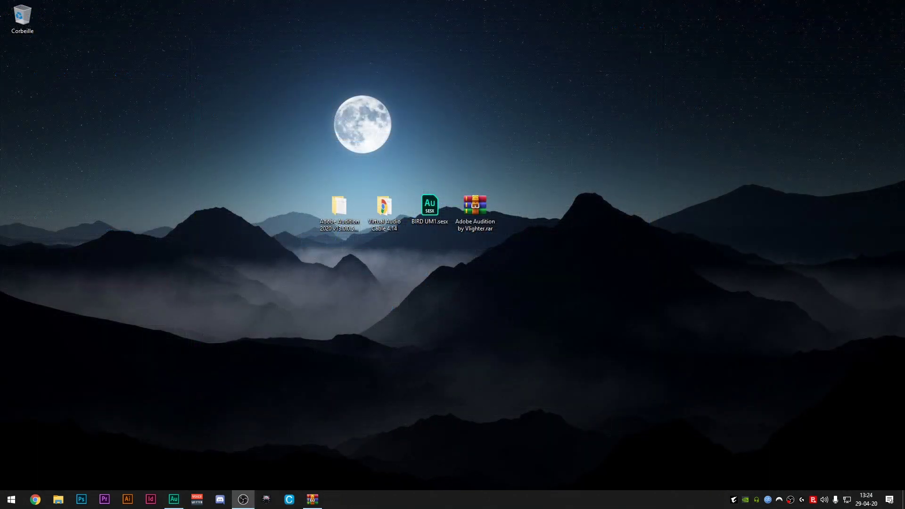
# Switch to Discord, check the input and output devices in its Voix & Vidéo settings, and return to the desktop
pyautogui.press('super')
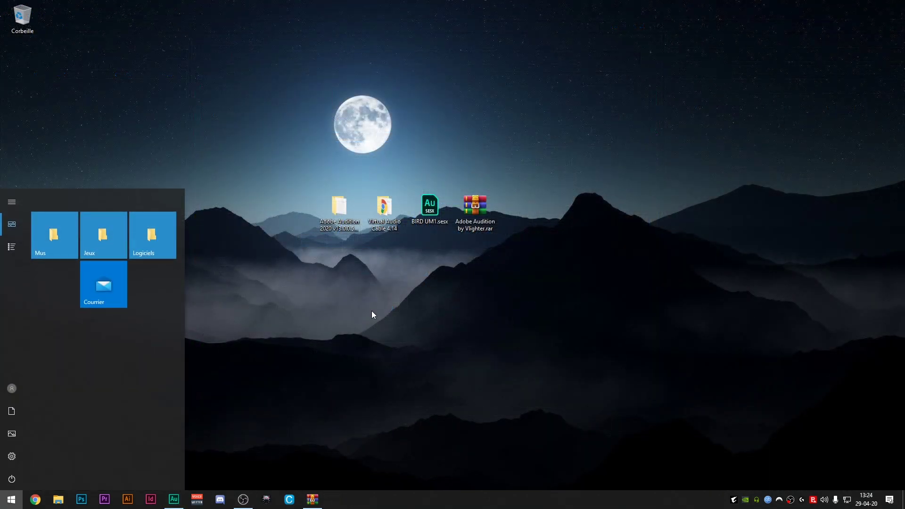
pyautogui.click(417, 254)
pyautogui.click(12, 500)
pyautogui.write('d')
pyautogui.click(115, 257)
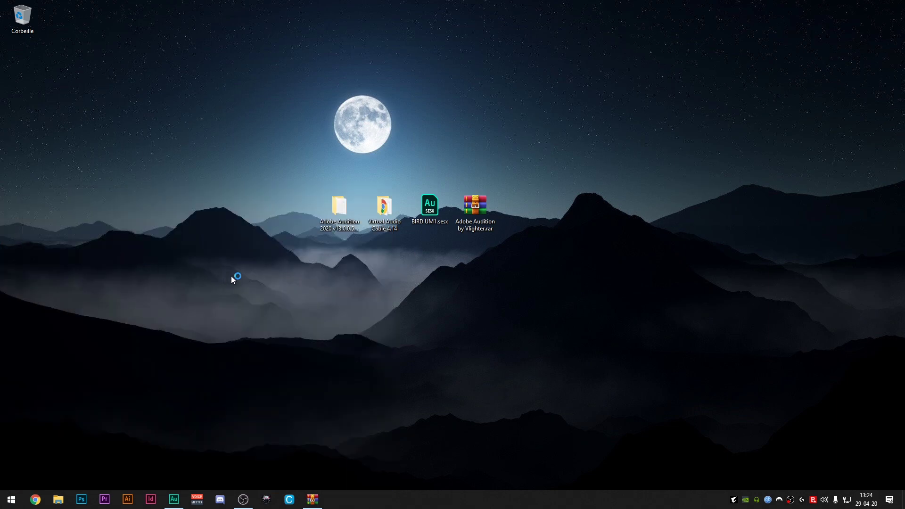
pyautogui.click(137, 478)
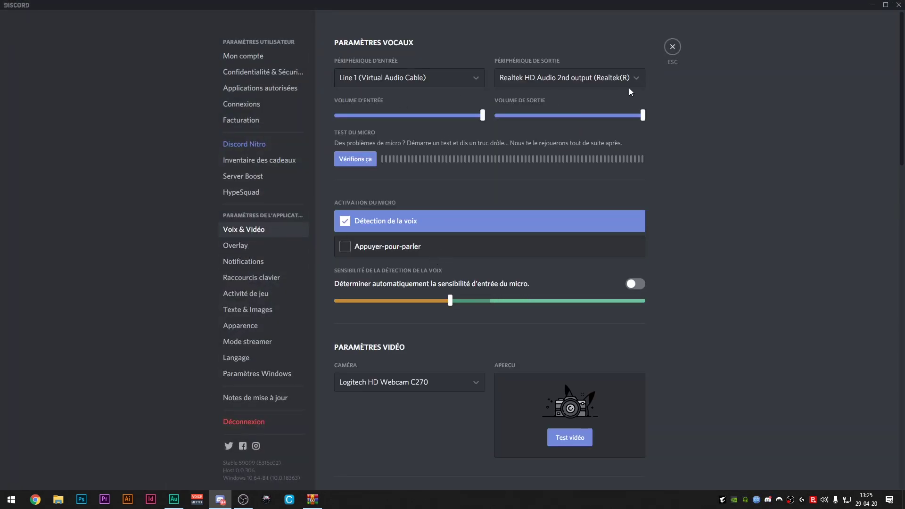
pyautogui.click(676, 53)
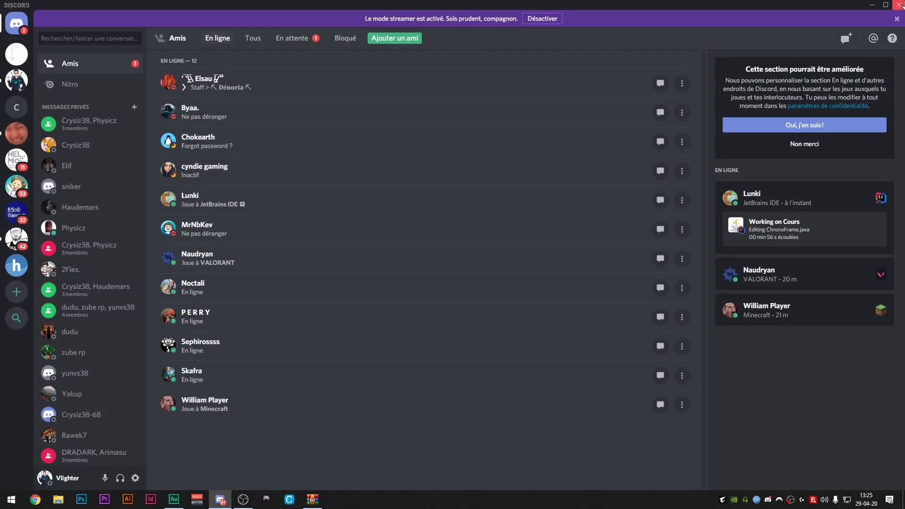
pyautogui.press('super+d')
# Pin the BIRD UM1.sesx session file from the desktop to Audition's taskbar shortcut and check its pinned sessions
pyautogui.click(174, 500)
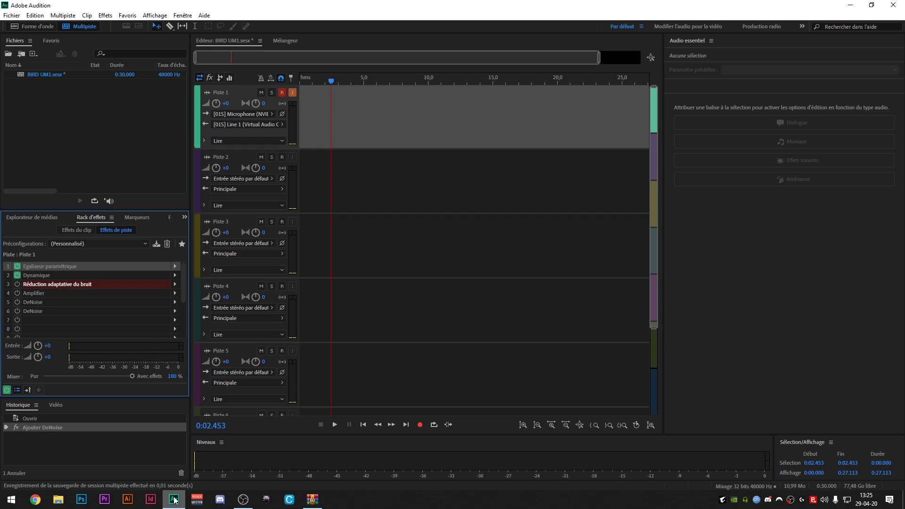
pyautogui.click(174, 500)
pyautogui.click(174, 500)
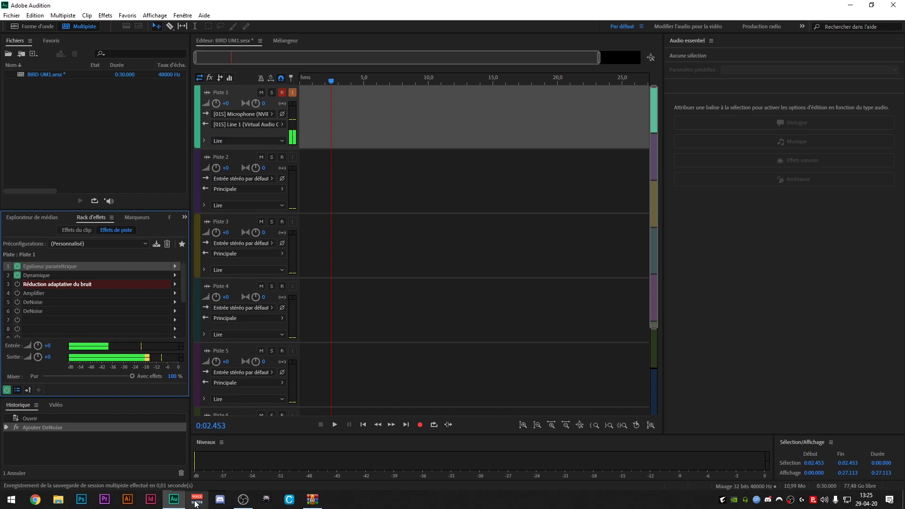
pyautogui.click(174, 500)
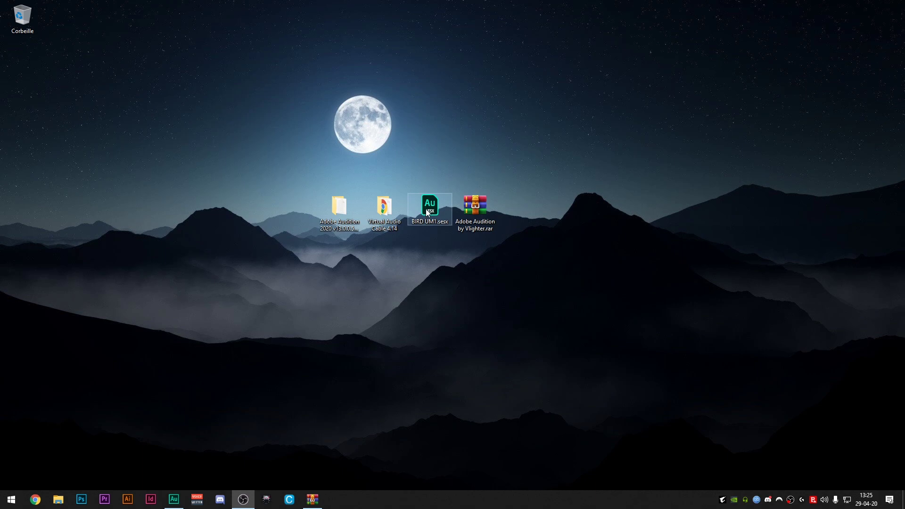
pyautogui.moveTo(427, 211); pyautogui.dragTo(172, 503)
pyautogui.click(172, 503)
pyautogui.rightClick(174, 501)
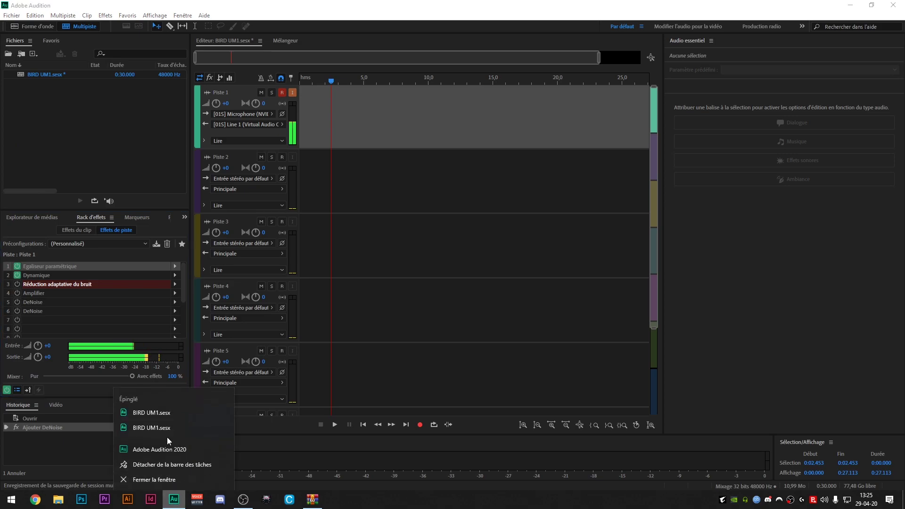
pyautogui.click(227, 415)
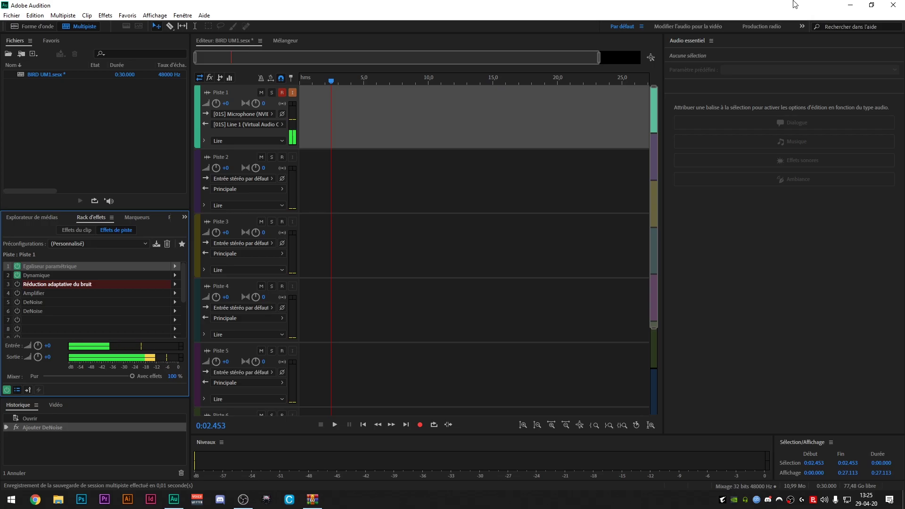
# Open the BIRD UM1.sesx session from the desktop and check the DeNoise and Amplifier slots in Piste 1's effects rack
pyautogui.click(851, 5)
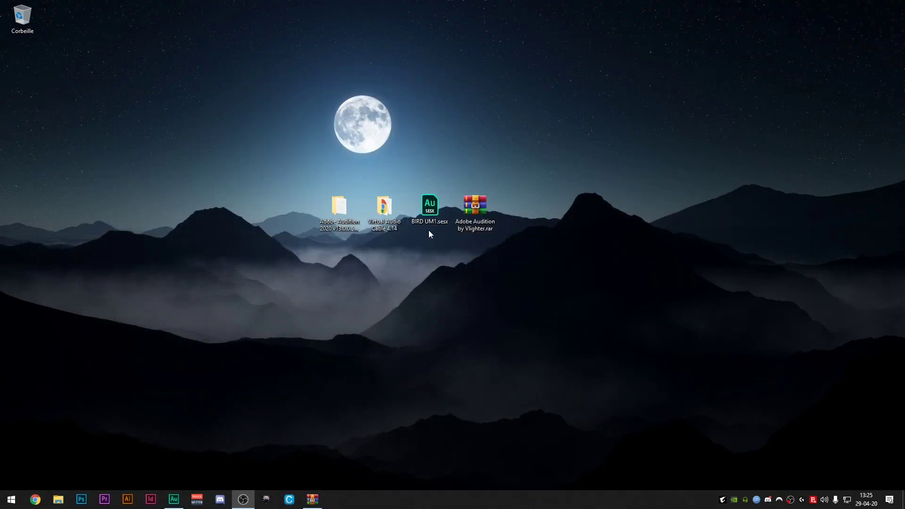
pyautogui.doubleClick(426, 208)
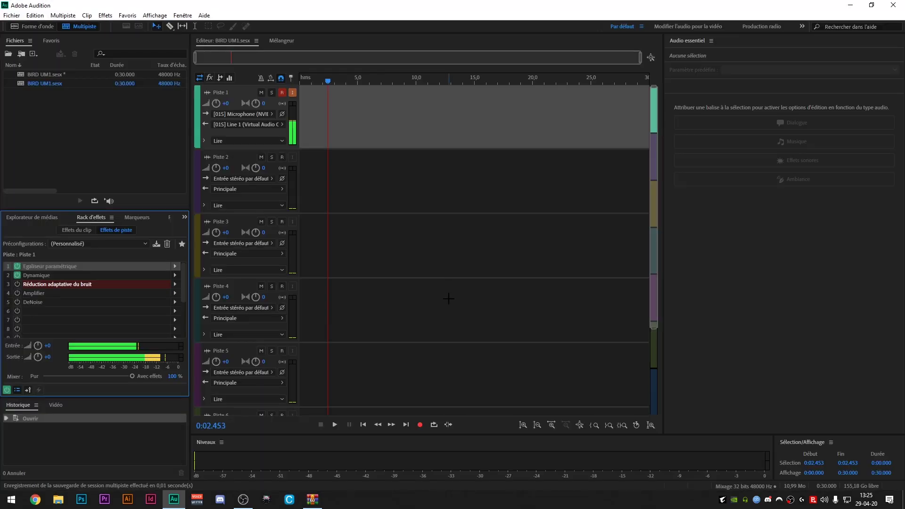
pyautogui.click(39, 303)
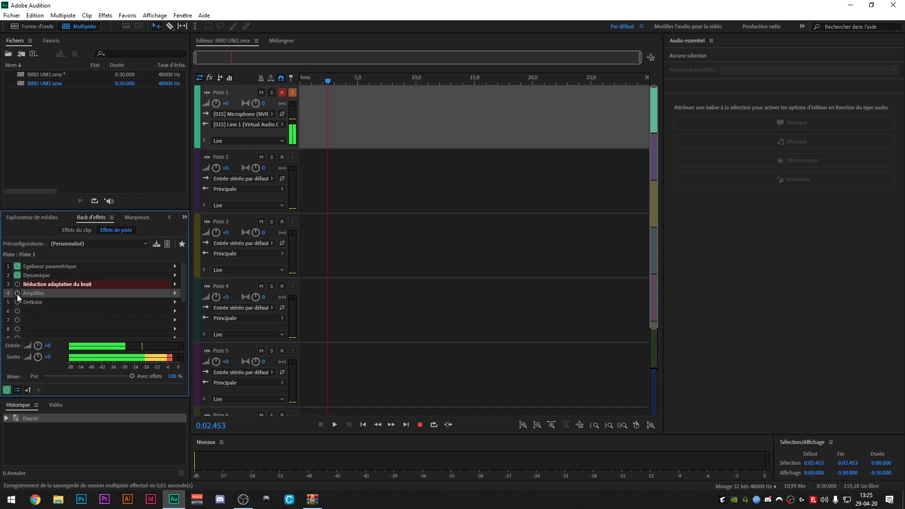
pyautogui.click(173, 296)
pyautogui.click(449, 242)
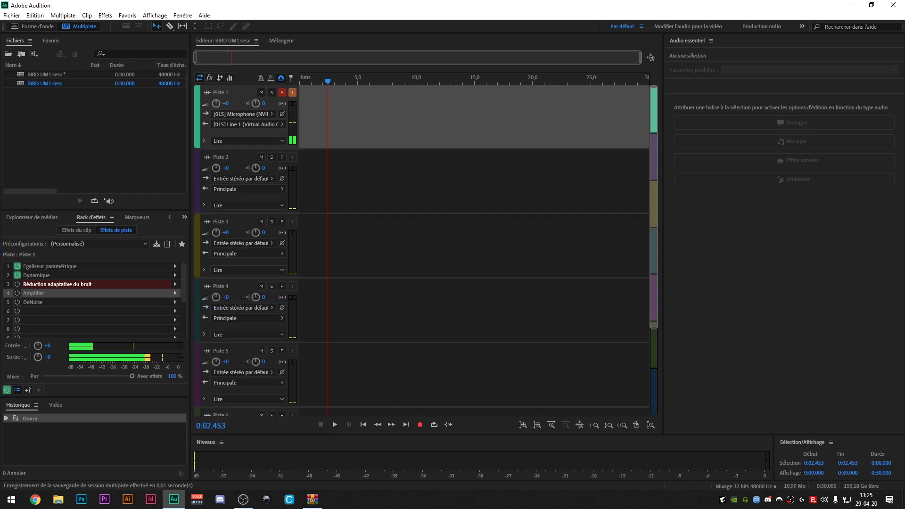